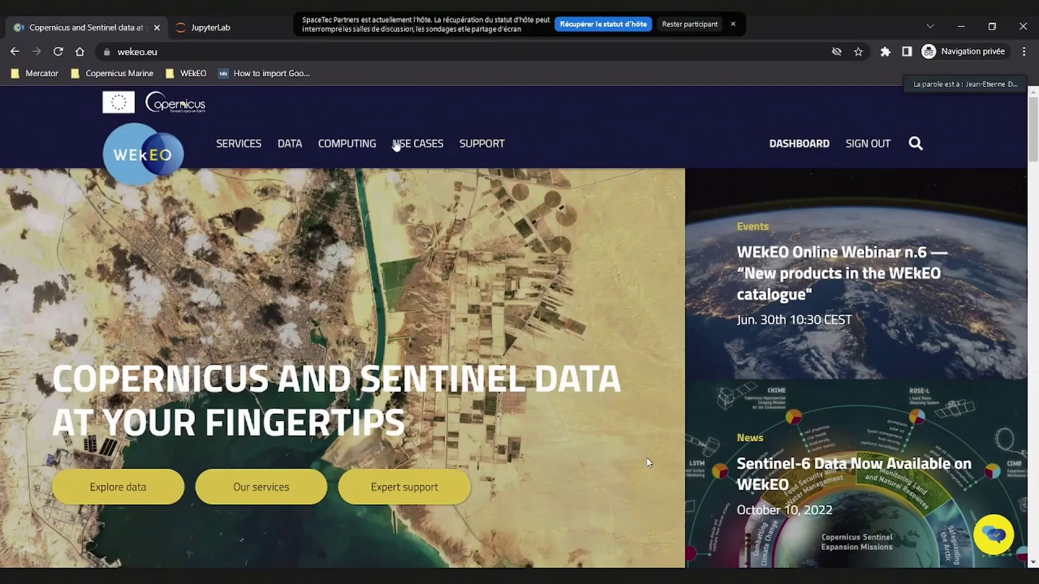
# - Open the data viewer and remove the Sea water velocity and Global 10-daily Normalized Difference Vegetation Index 333M layers from the map
pyautogui.click(282, 145)
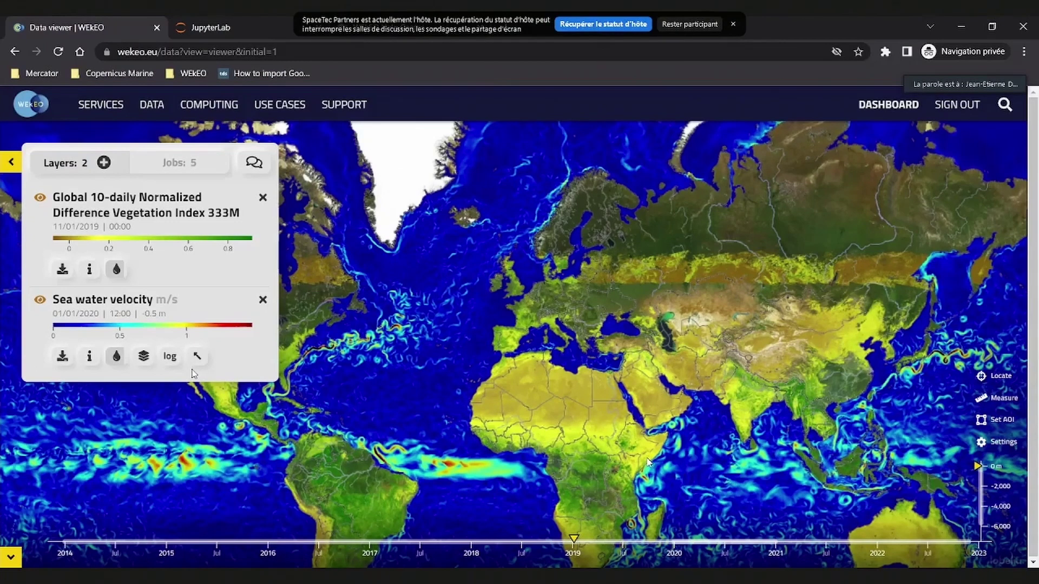
pyautogui.click(263, 303)
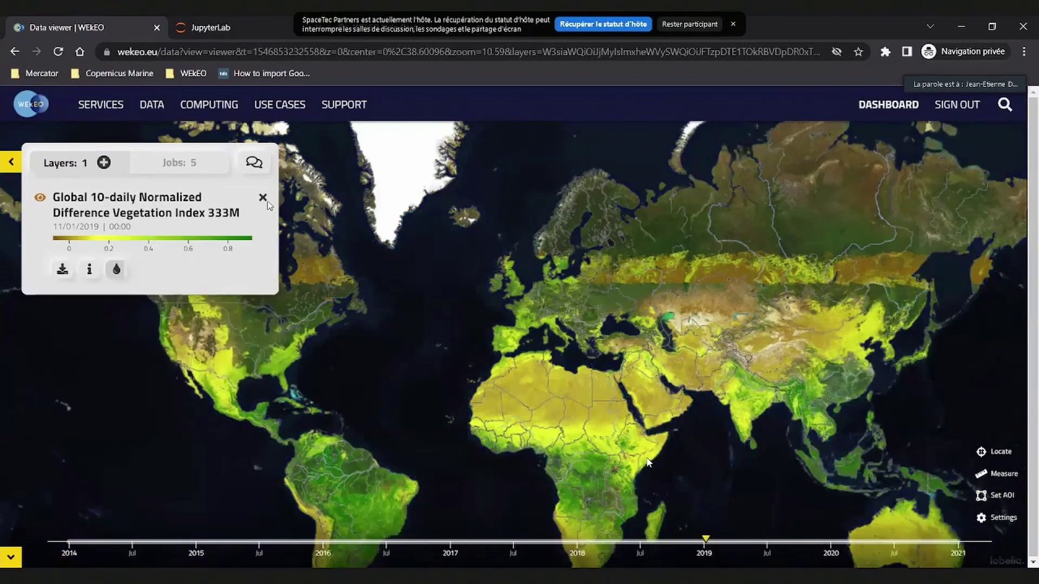
pyautogui.click(40, 199)
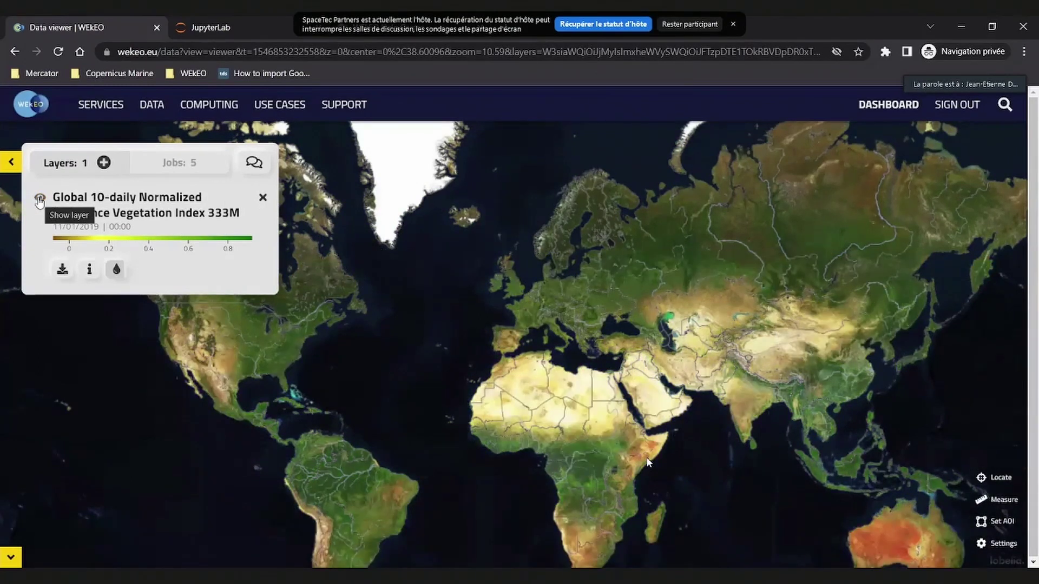
pyautogui.click(263, 198)
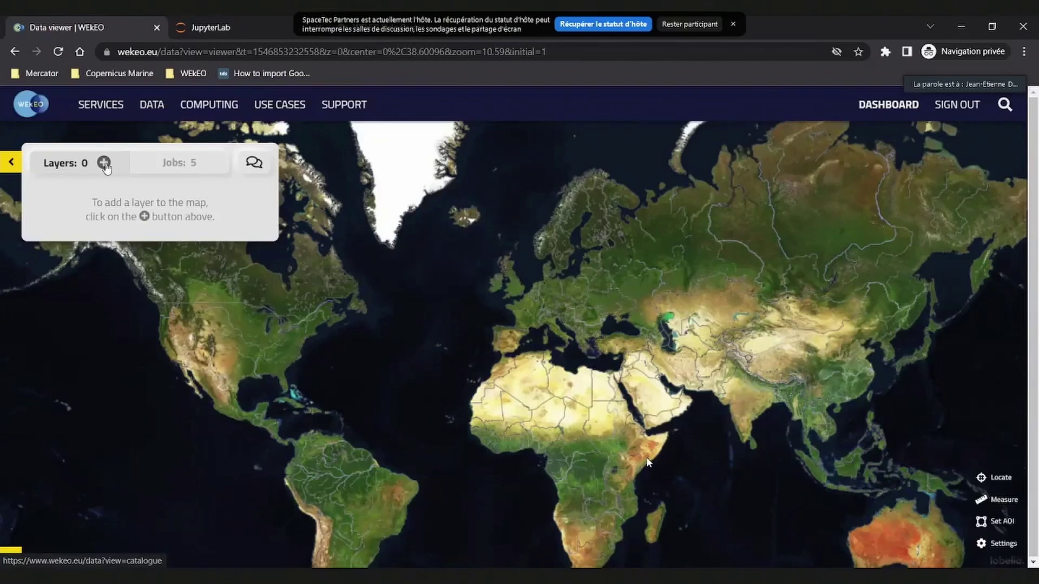
# - Open the dataset catalogue and filter it by the CLMS (Land) service, the Europe area and the Phenology tag
pyautogui.click(105, 164)
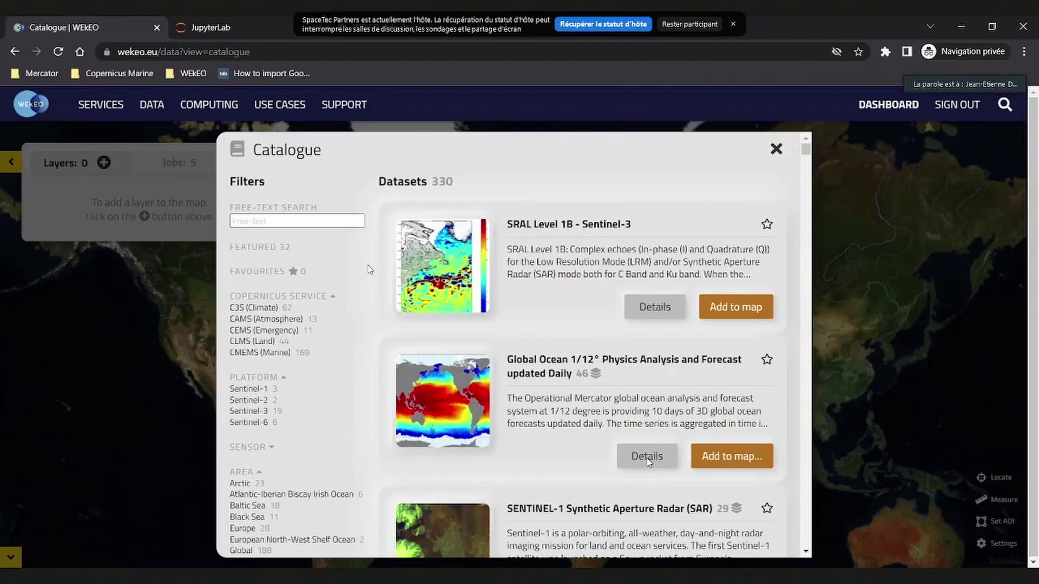
pyautogui.scroll(-1, 367, 269)
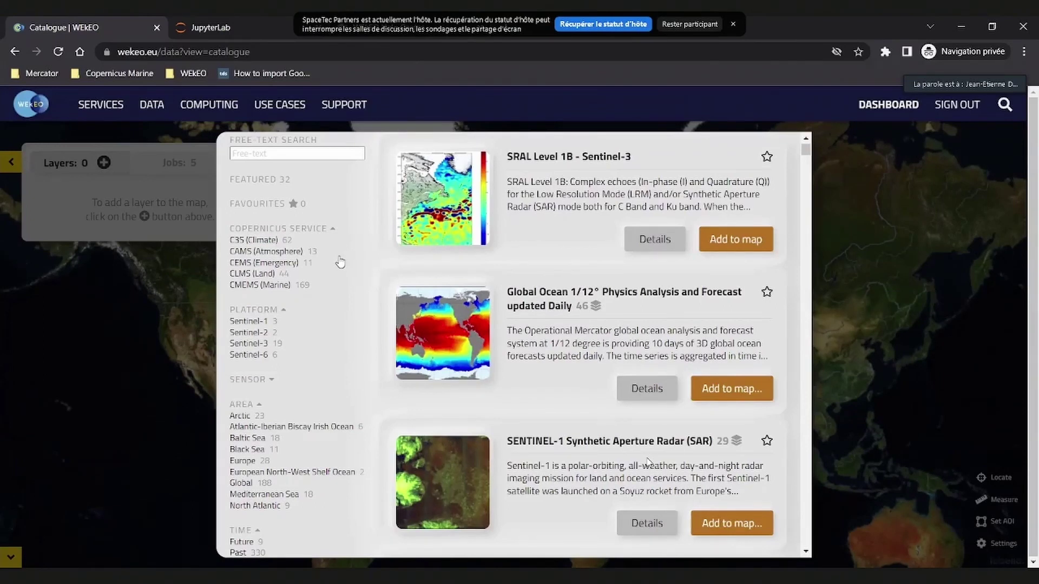
pyautogui.click(258, 275)
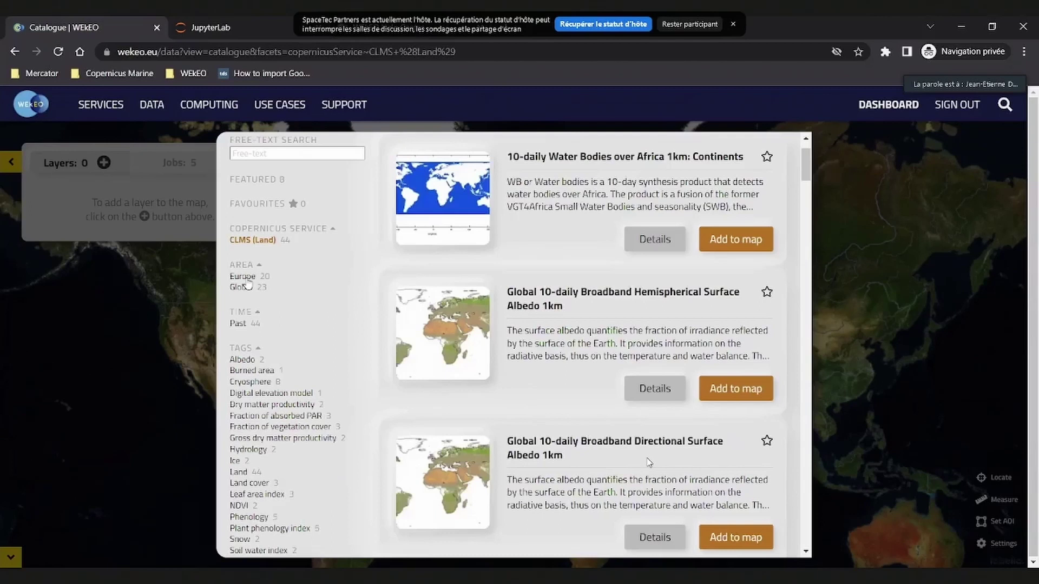
pyautogui.click(245, 279)
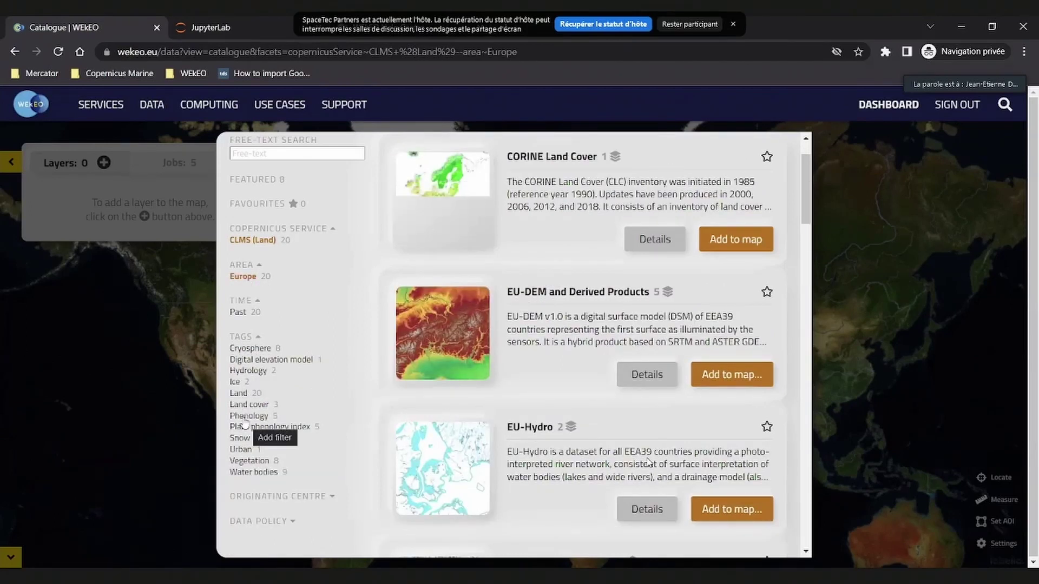
pyautogui.click(244, 420)
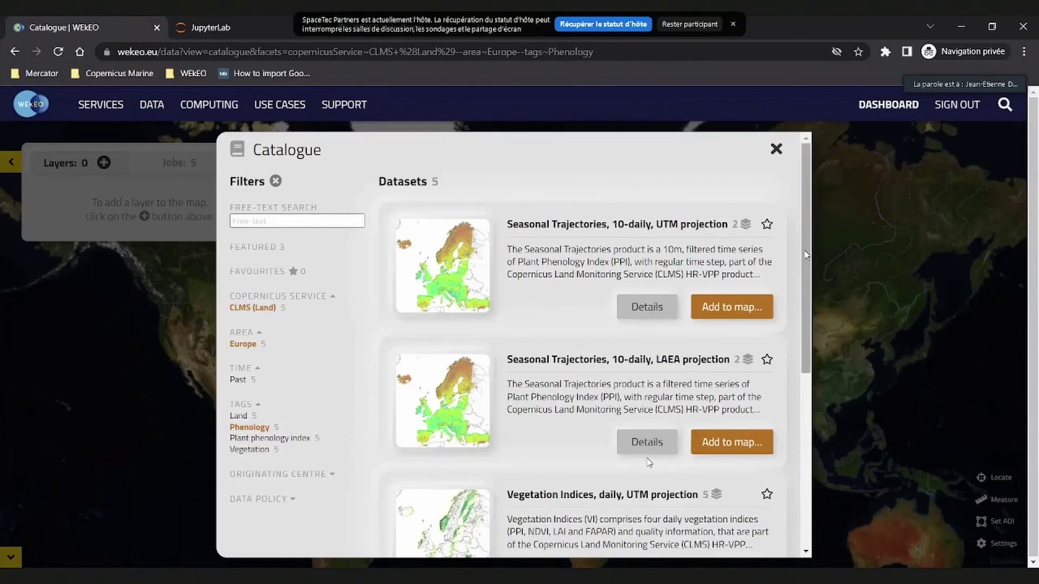
# - Review the abstract and classification details of the Vegetation Phenology and Productivity, yearly, LAEA projection dataset, and return to the catalogue
pyautogui.scroll(-5, 807, 252)
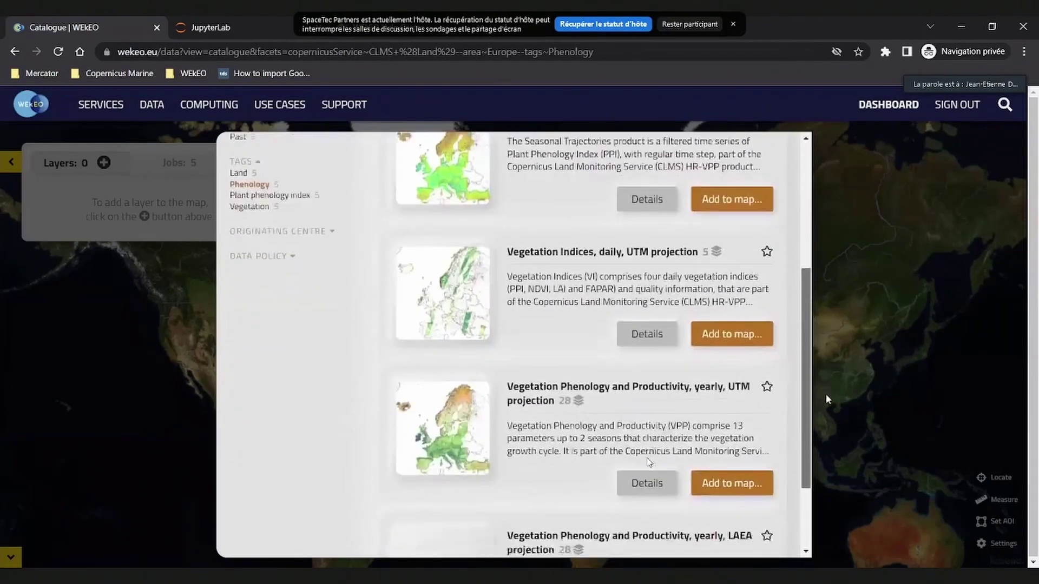
pyautogui.moveTo(834, 369); pyautogui.dragTo(816, 449)
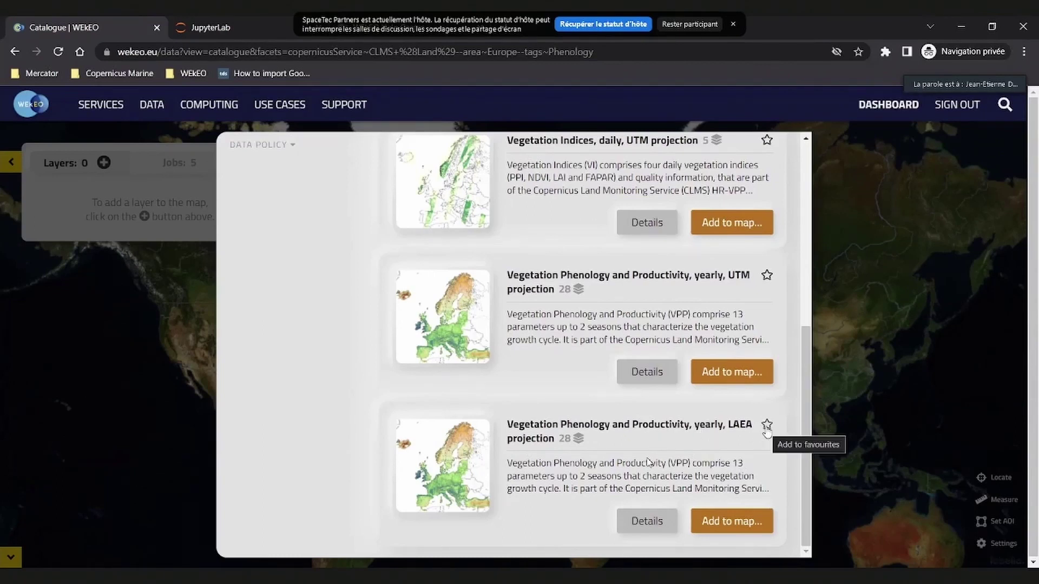
pyautogui.click(647, 523)
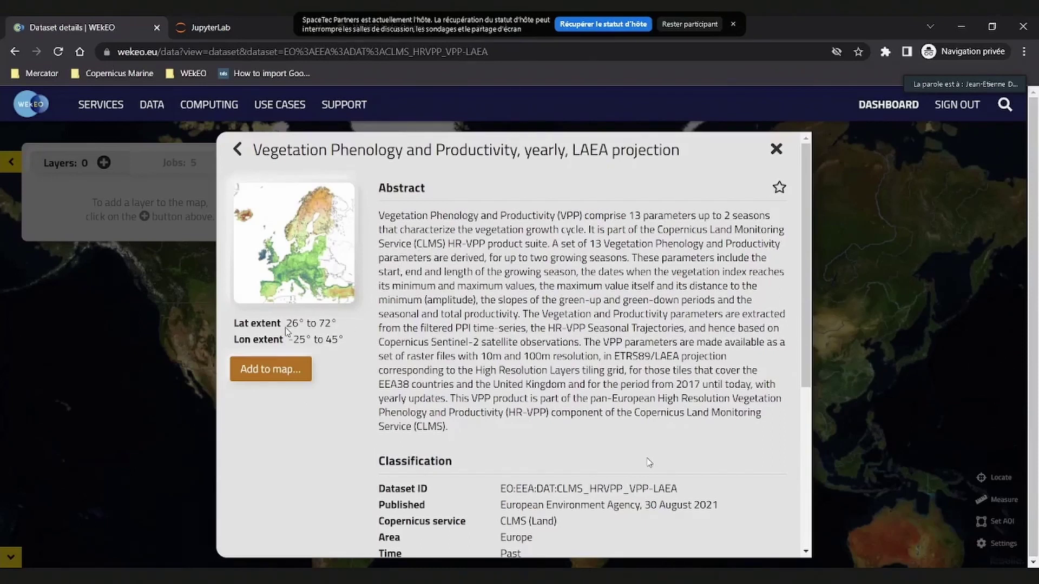
pyautogui.scroll(-1, 448, 343)
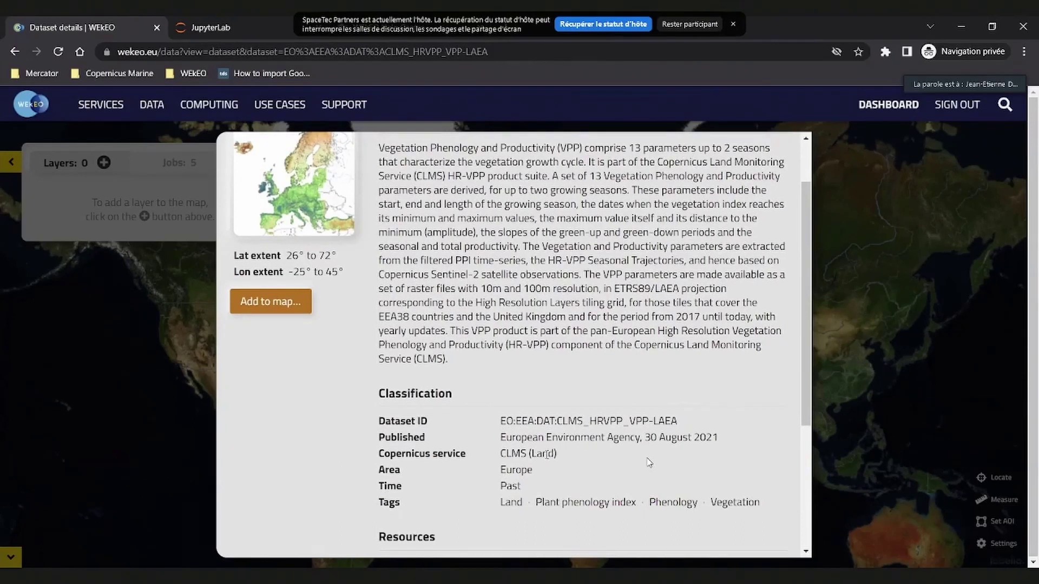
pyautogui.scroll(1, 580, 387)
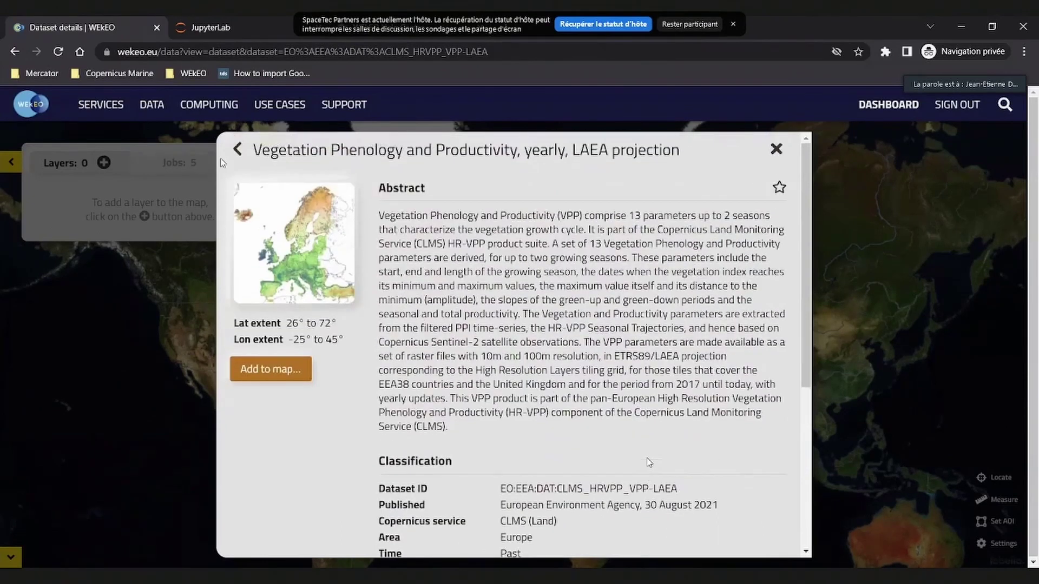
pyautogui.click(237, 150)
# - Add the Total productivity (season 1) layer of the yearly LAEA Vegetation Phenology and Productivity dataset to the map and close the layer list
pyautogui.scroll(-5, 603, 389)
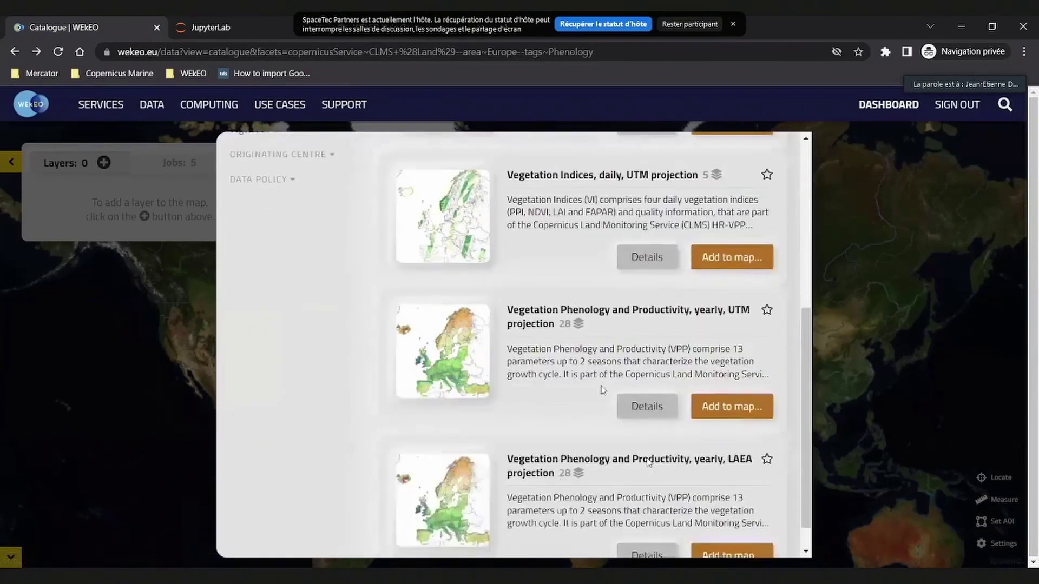
pyautogui.scroll(-1, 602, 390)
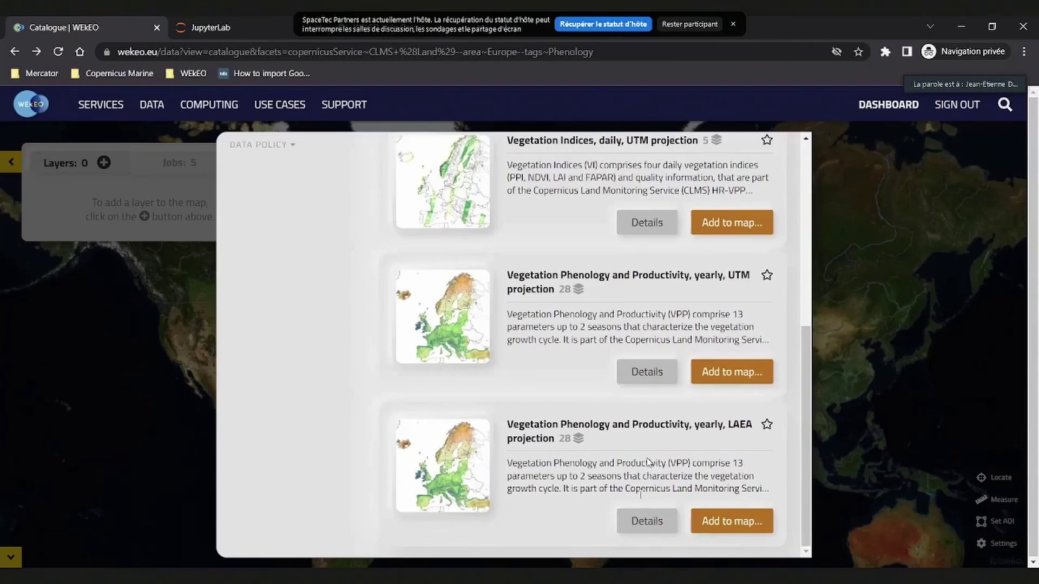
pyautogui.click(733, 522)
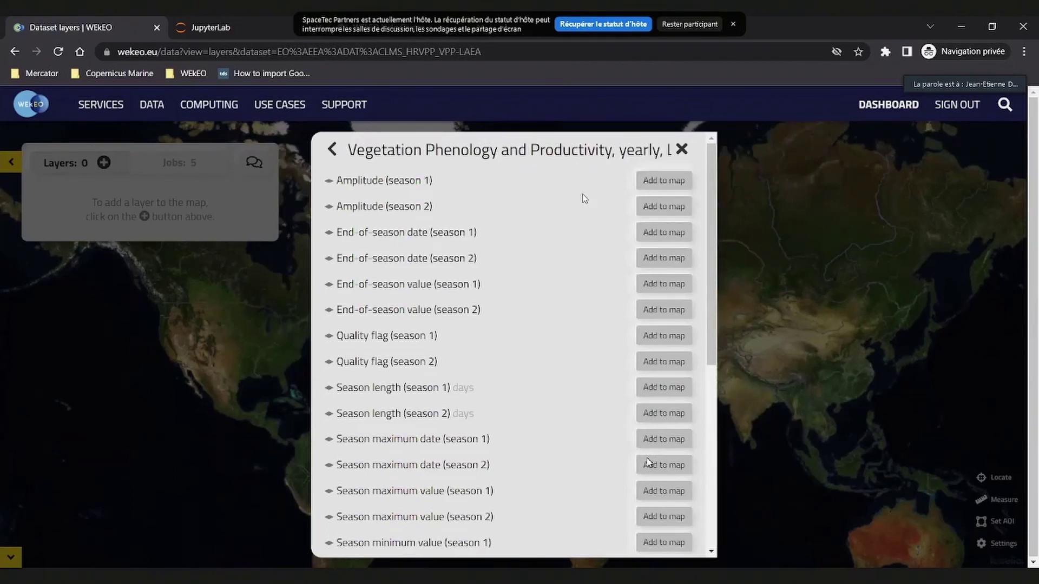
pyautogui.scroll(-1, 712, 238)
pyautogui.scroll(-5, 712, 250)
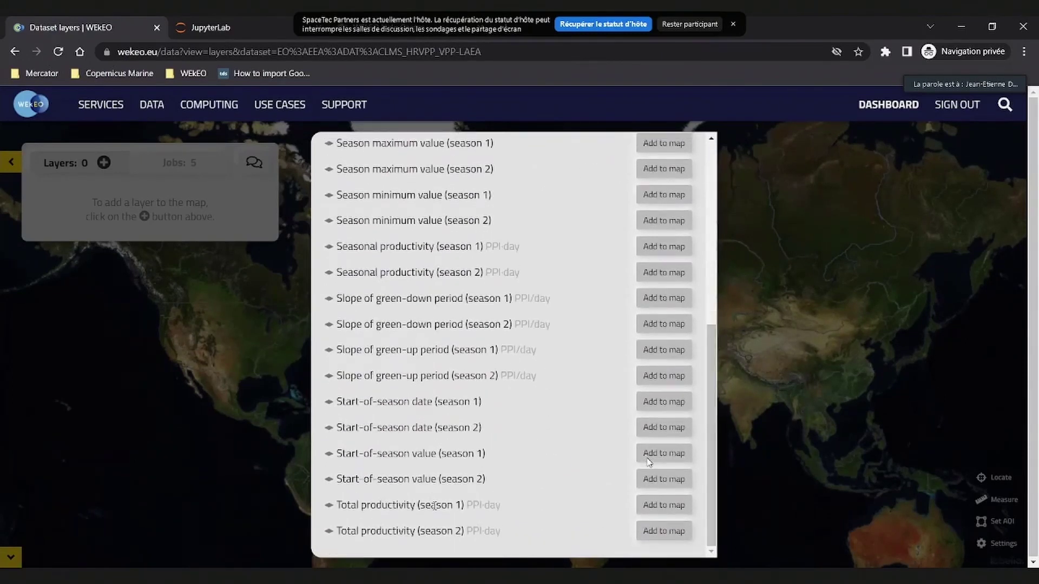
pyautogui.click(655, 508)
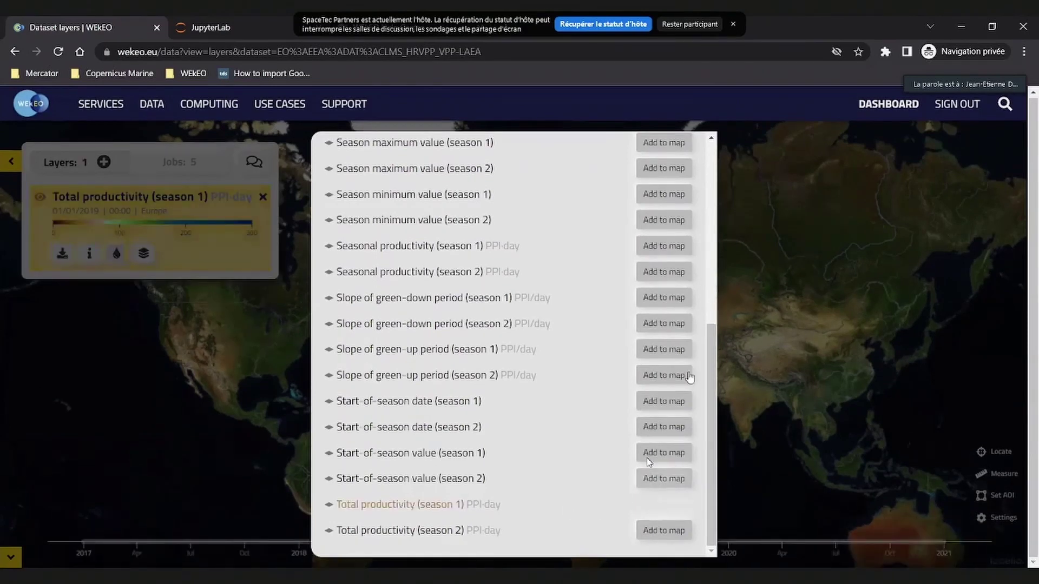
pyautogui.scroll(6, 611, 302)
pyautogui.scroll(2, 610, 302)
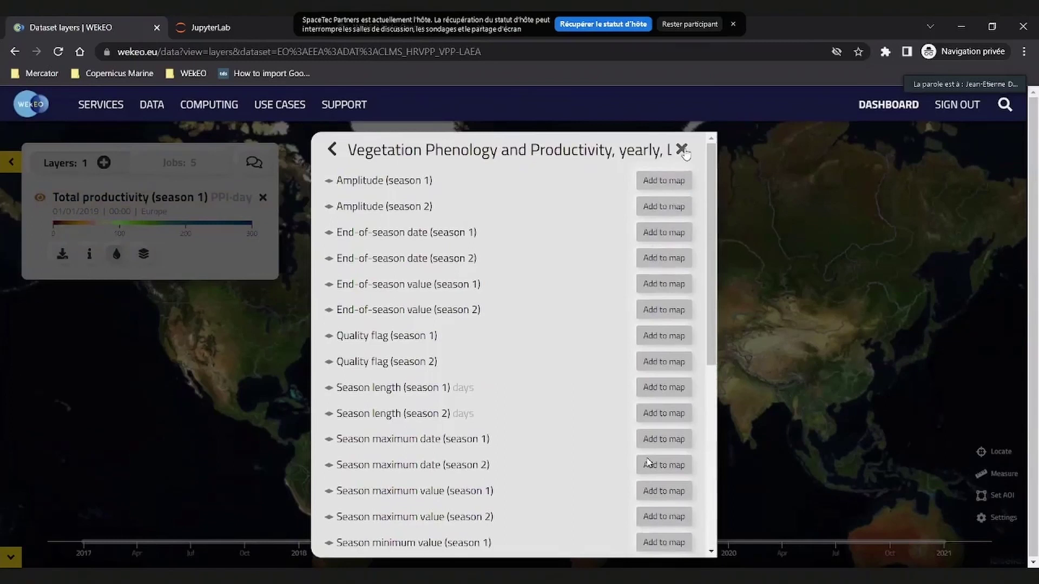
pyautogui.click(150, 403)
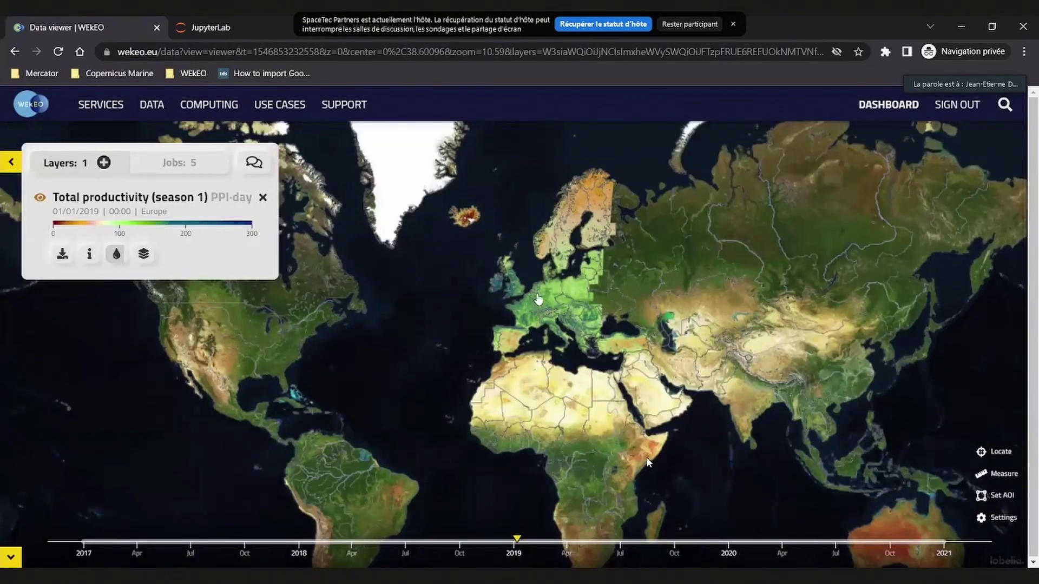
# - Focus the map on western Europe and open the data download form for the Total productivity (season 1) layer
pyautogui.scroll(4, 545, 290)
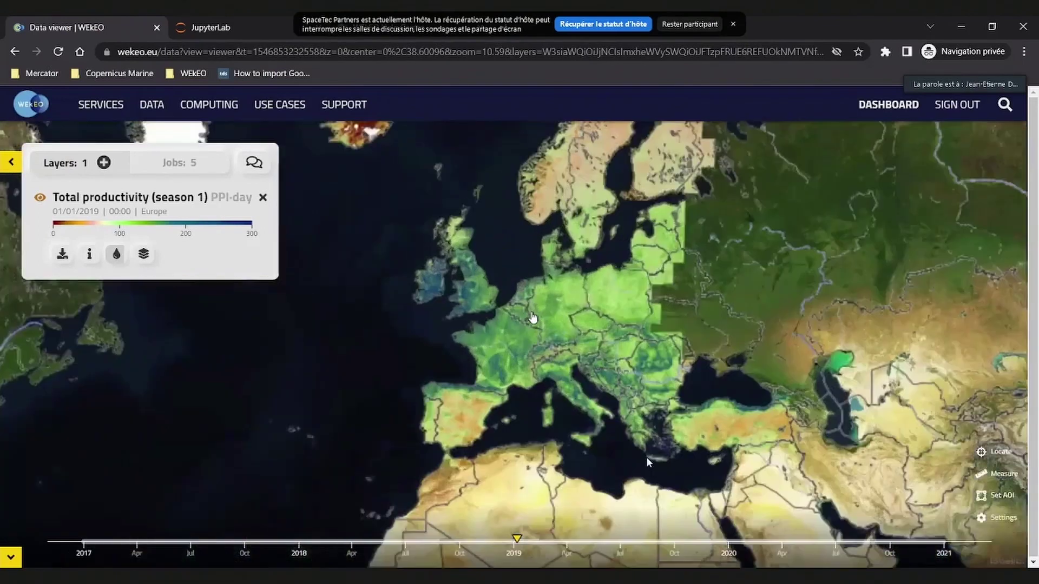
pyautogui.scroll(2, 541, 331)
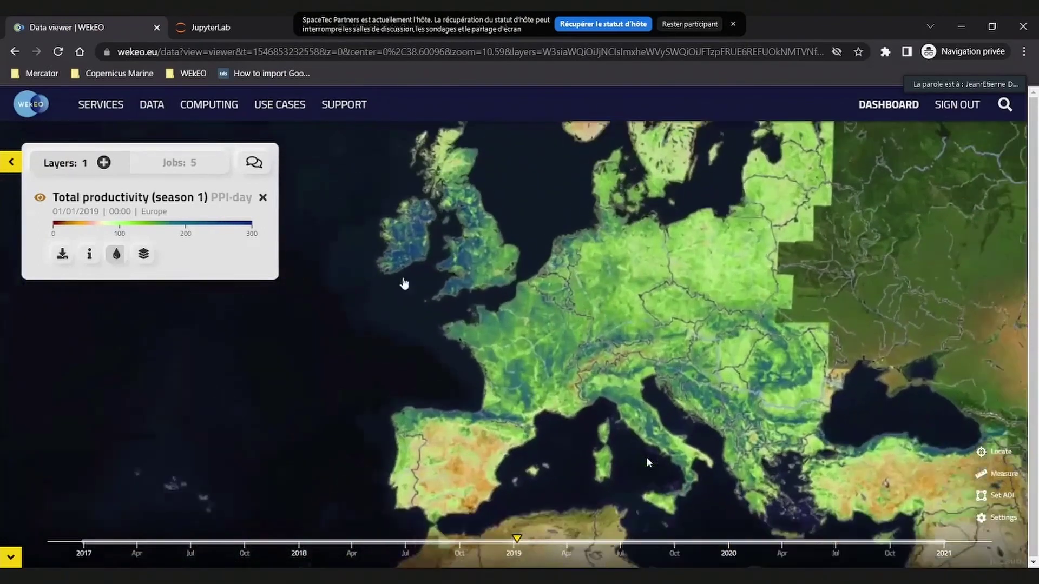
pyautogui.click(62, 259)
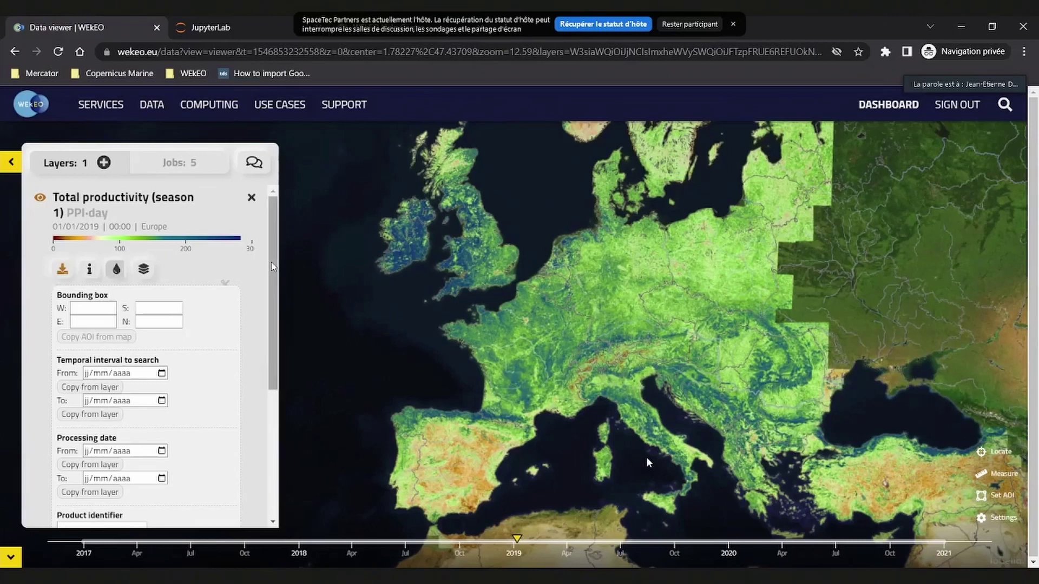
pyautogui.moveTo(273, 266); pyautogui.dragTo(273, 271)
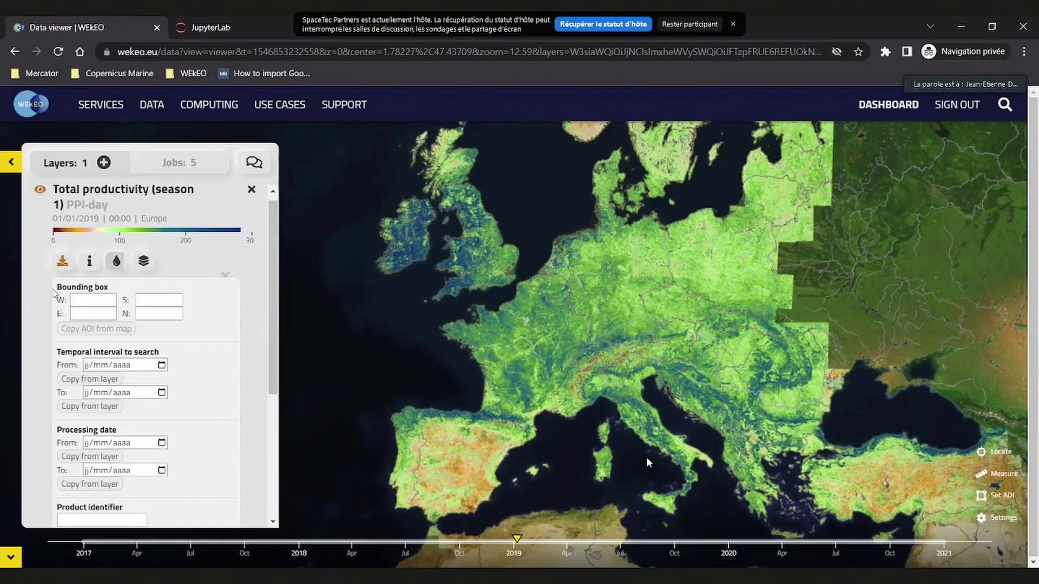
pyautogui.click(981, 496)
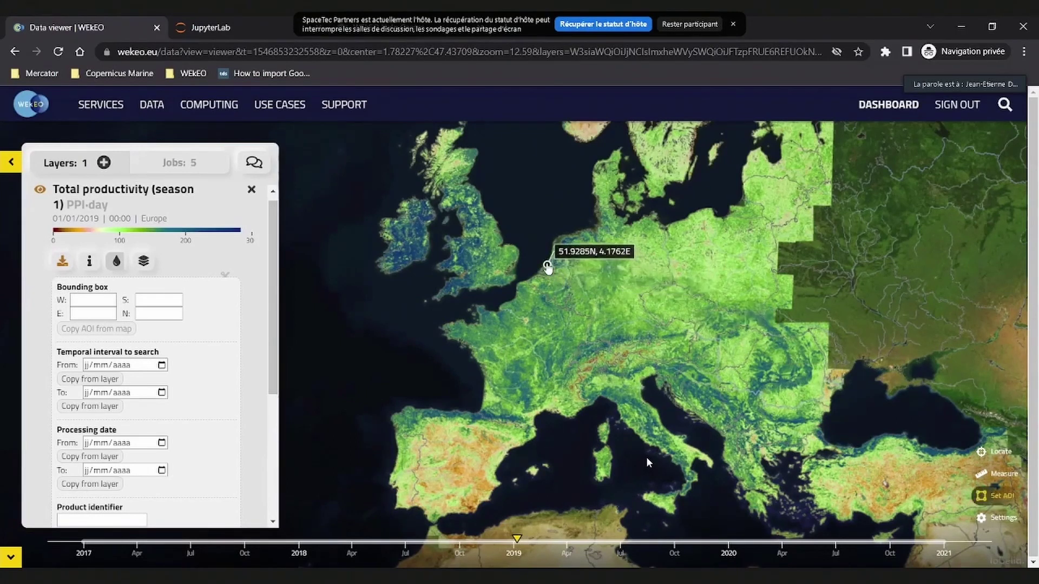
pyautogui.moveTo(544, 267); pyautogui.dragTo(554, 274)
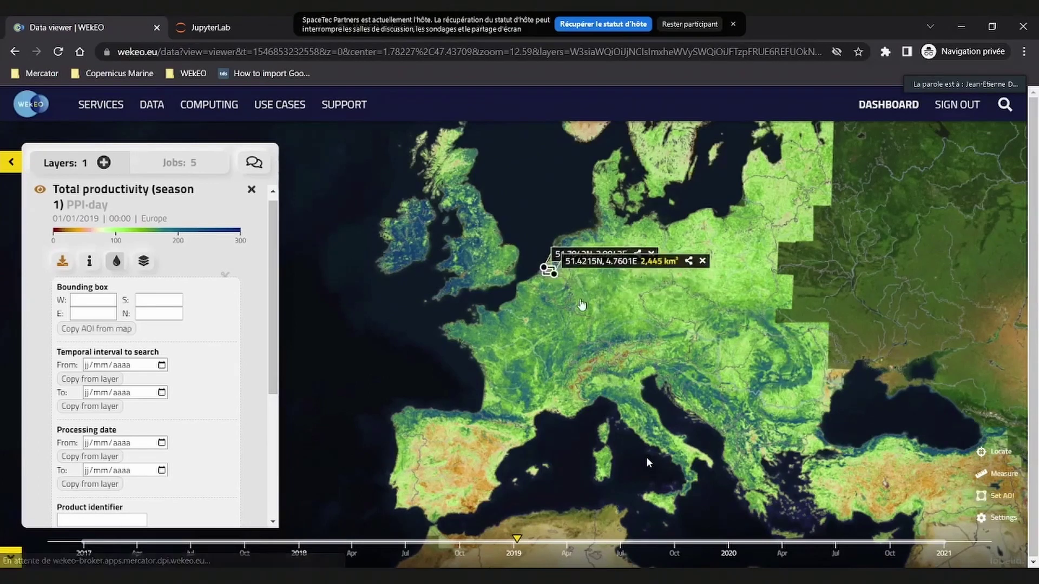
pyautogui.click(701, 261)
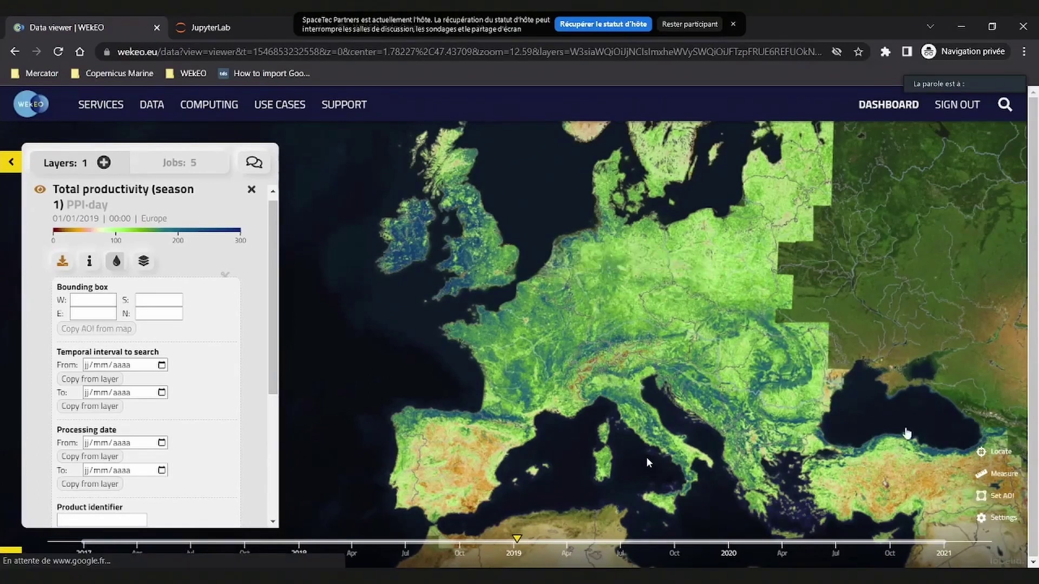
# - Draw an area of interest from about 52.14N, 4.23E to 50.24N, 6.86E and copy it into the download form's bounding box
pyautogui.click(981, 497)
pyautogui.moveTo(547, 260); pyautogui.dragTo(579, 296)
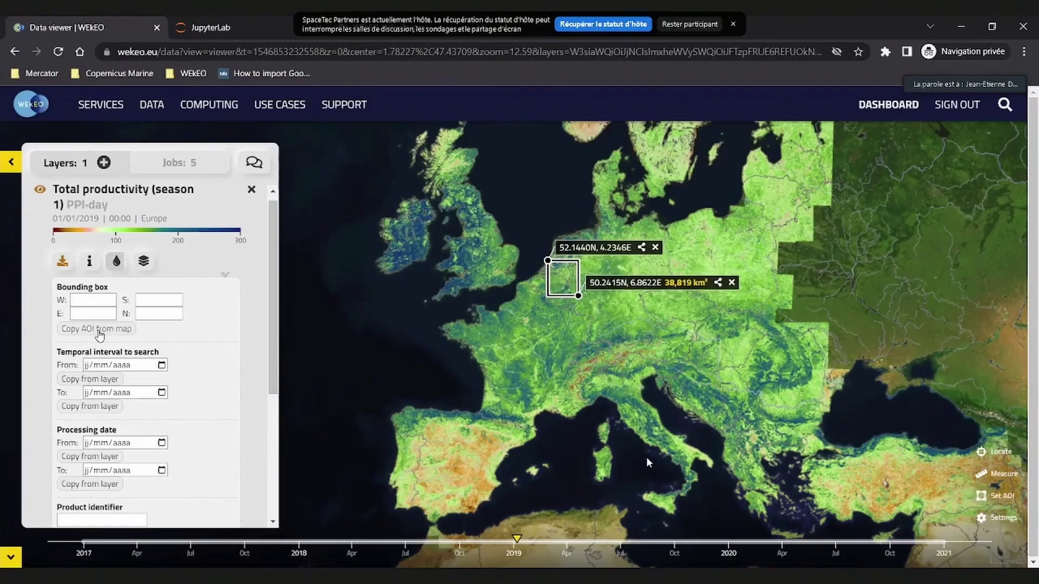
pyautogui.click(98, 331)
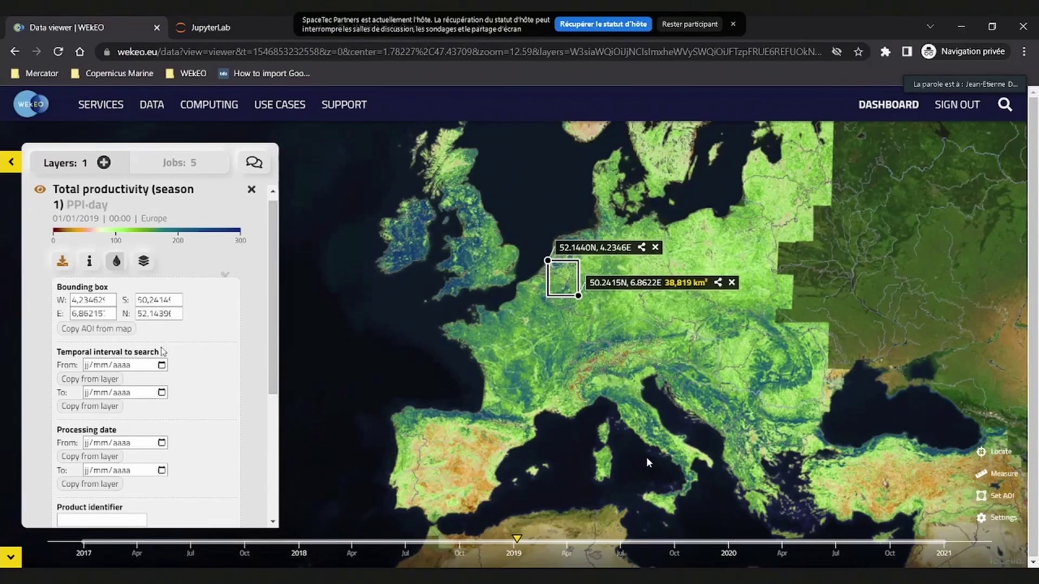
# - Set the temporal search interval to 01/01/2019–01/01/2020 by copying dates from the layer, moving the map timeline to 2020 for the end date
pyautogui.scroll(-1, 271, 333)
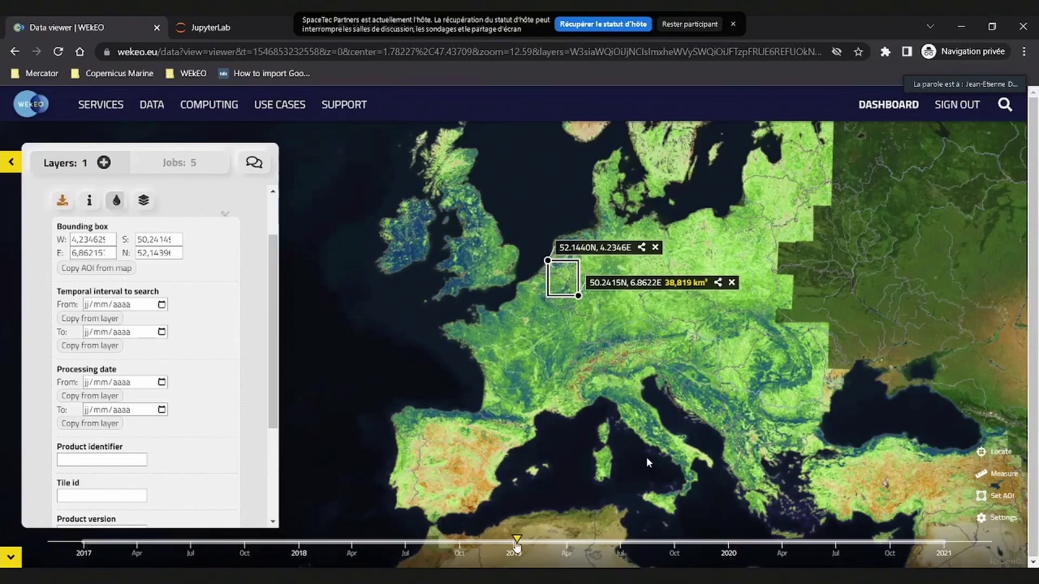
pyautogui.click(99, 319)
pyautogui.click(734, 546)
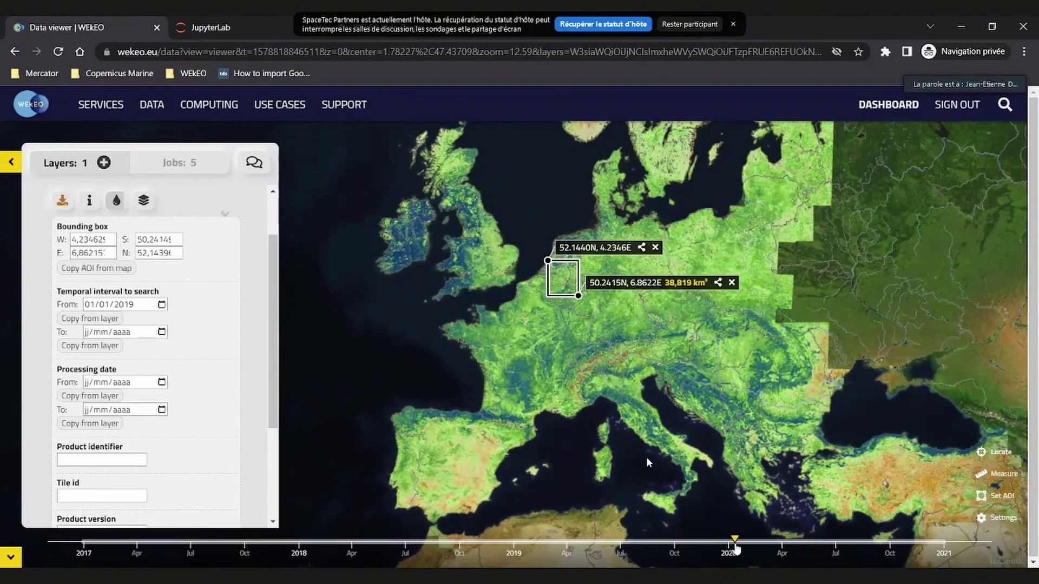
pyautogui.click(102, 352)
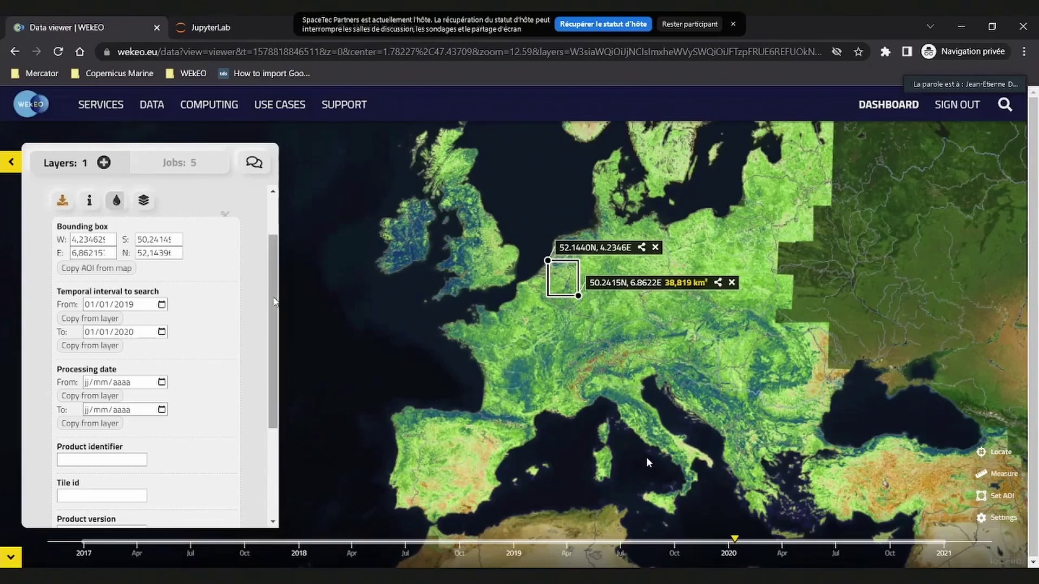
pyautogui.moveTo(275, 300); pyautogui.dragTo(275, 306)
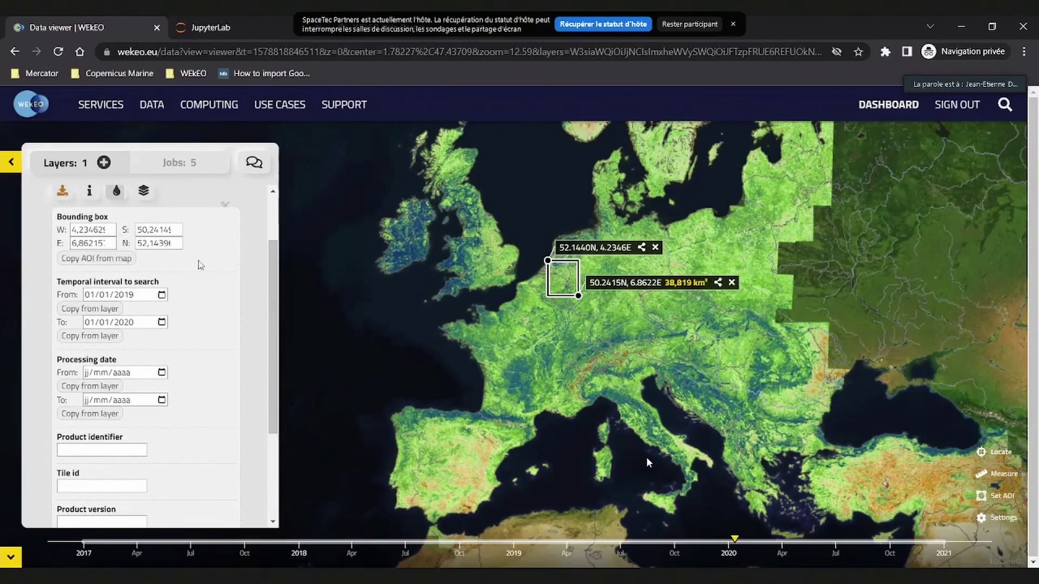
pyautogui.moveTo(273, 282); pyautogui.dragTo(269, 362)
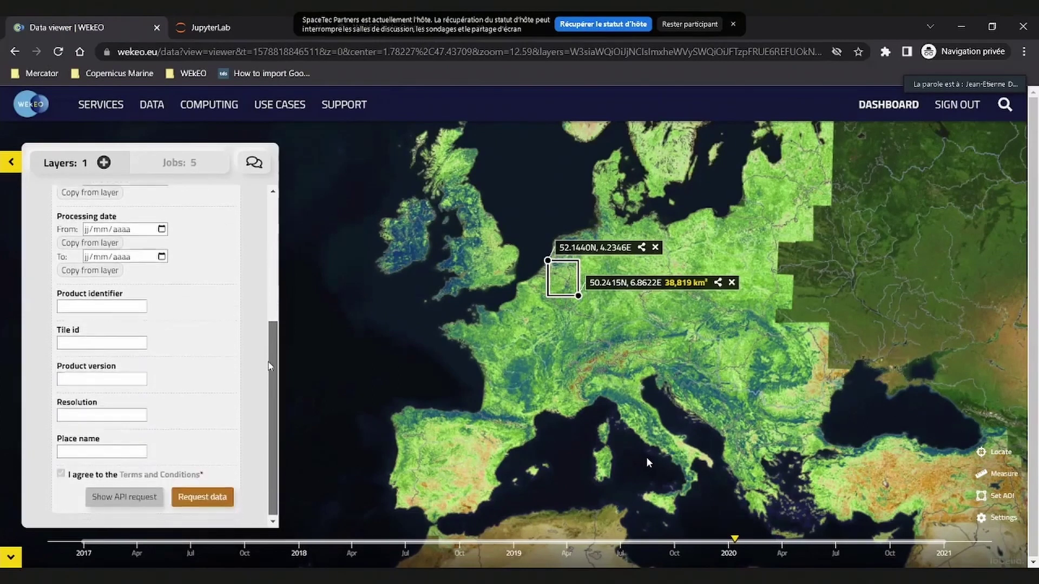
# - Submit the Total productivity (season 1) data request and open the result list of its job
pyautogui.click(198, 501)
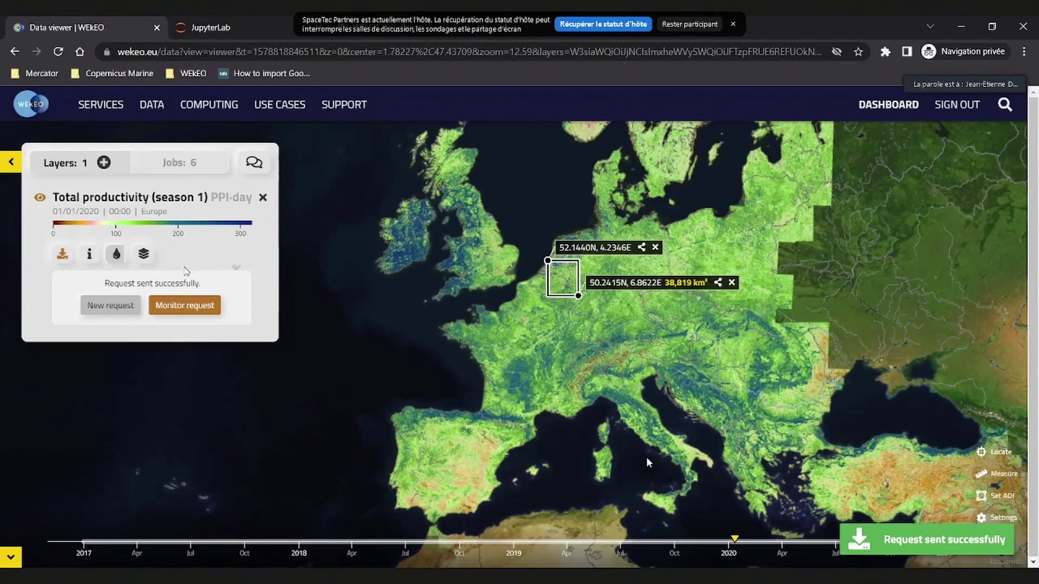
pyautogui.click(184, 306)
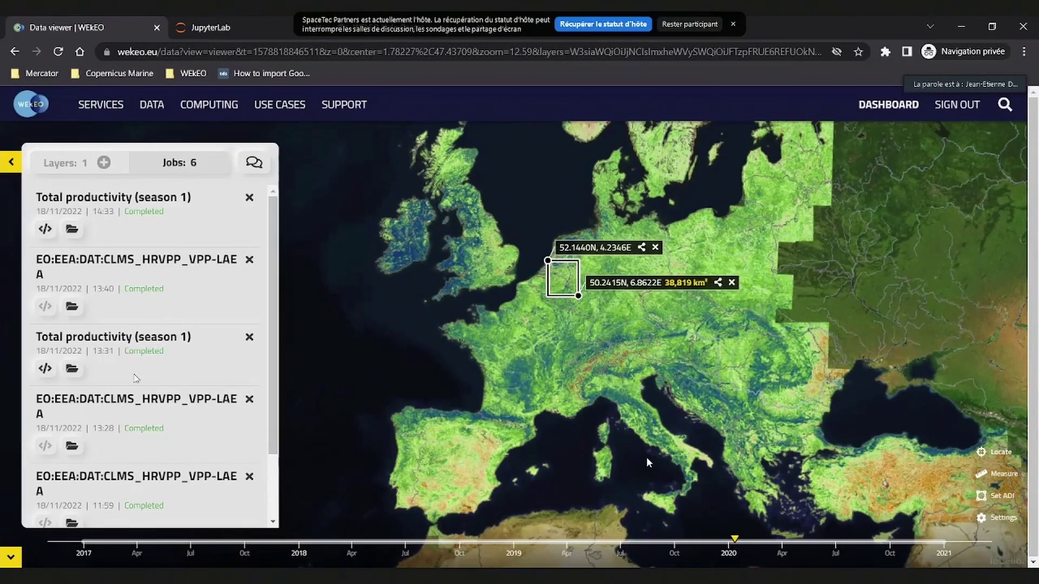
pyautogui.click(72, 230)
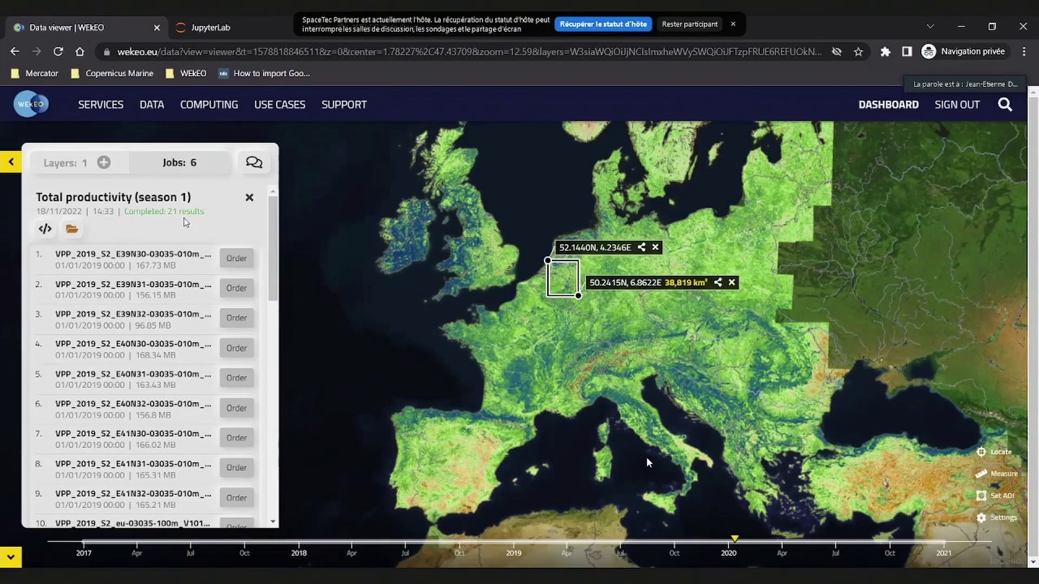
pyautogui.click(238, 260)
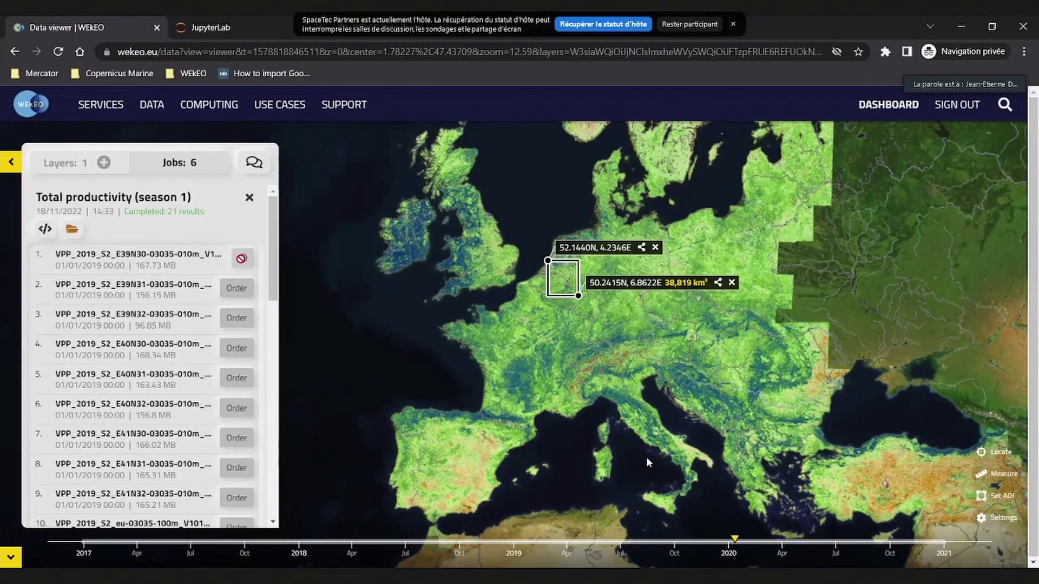
pyautogui.click(241, 260)
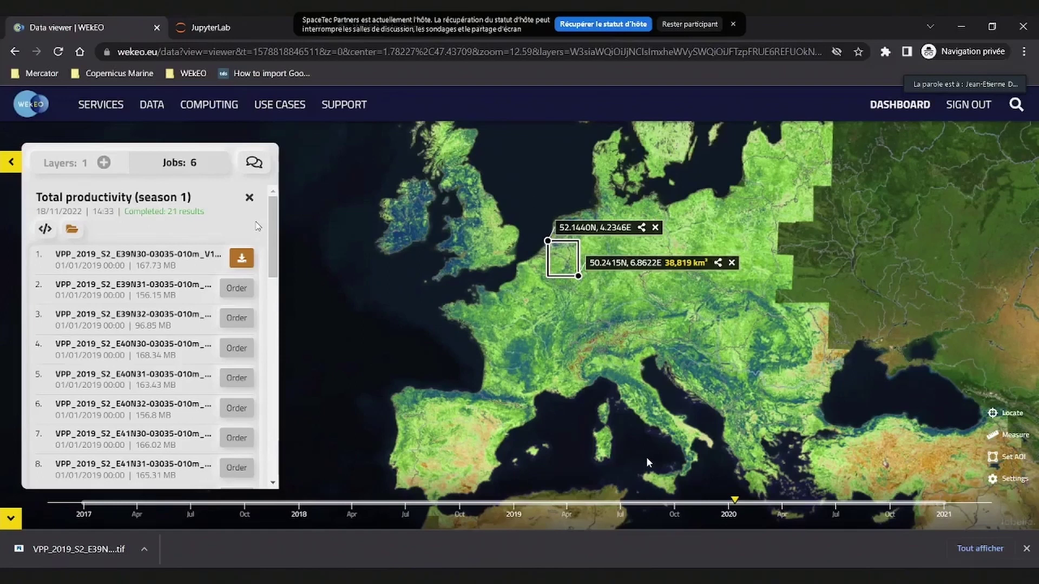
# - Copy the API request of the new Total productivity (season 1) job and close its window
pyautogui.click(45, 229)
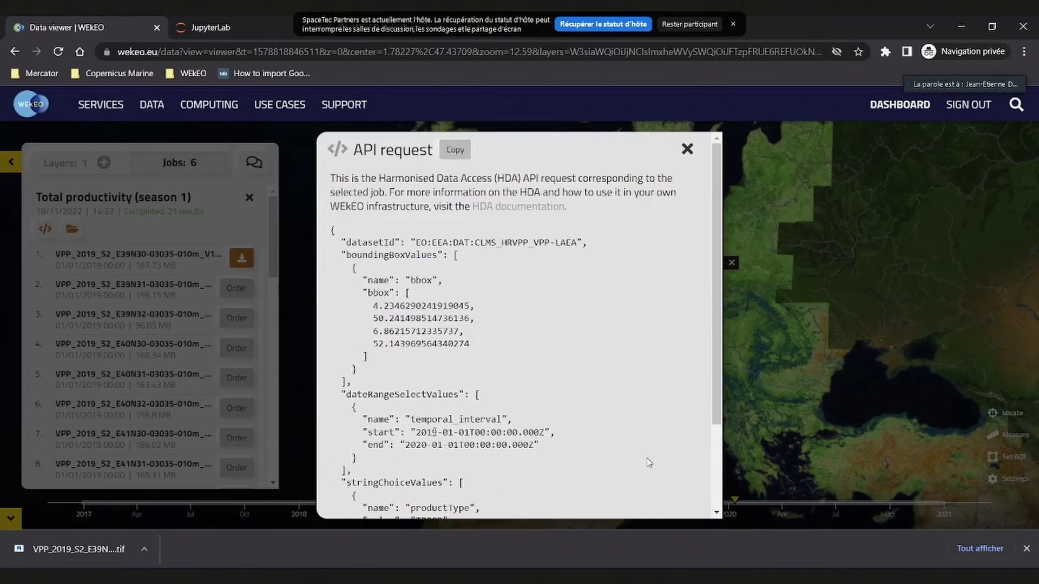
pyautogui.click(452, 154)
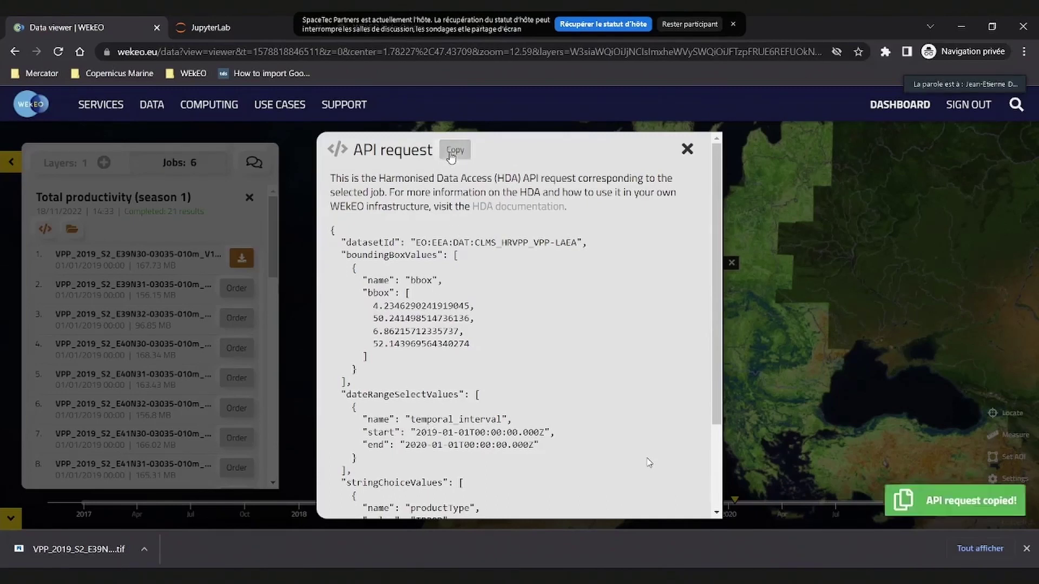
pyautogui.click(687, 149)
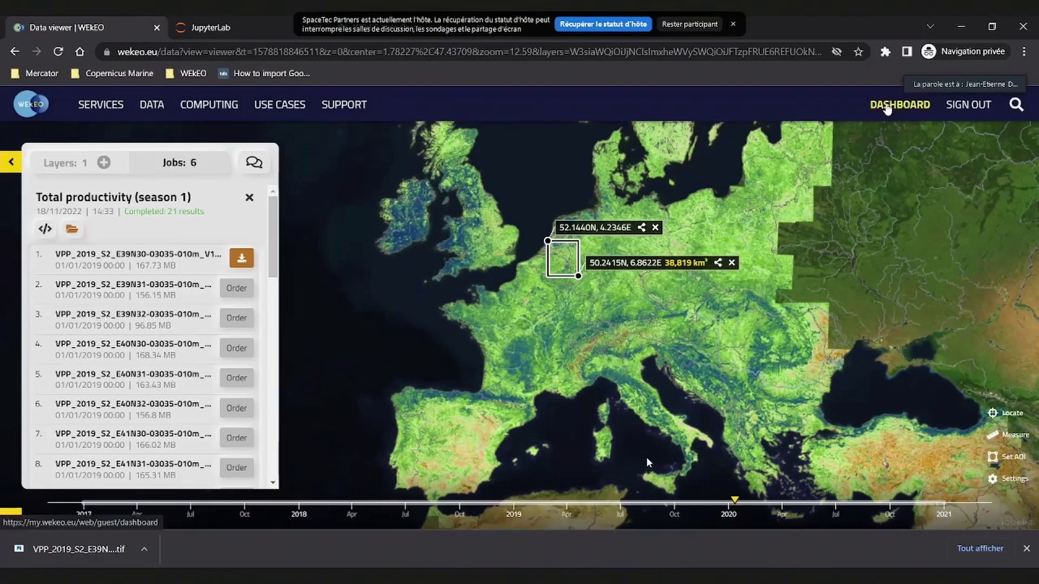
# - Open the WEkEO dashboard and switch to JupyterLab
pyautogui.click(899, 105)
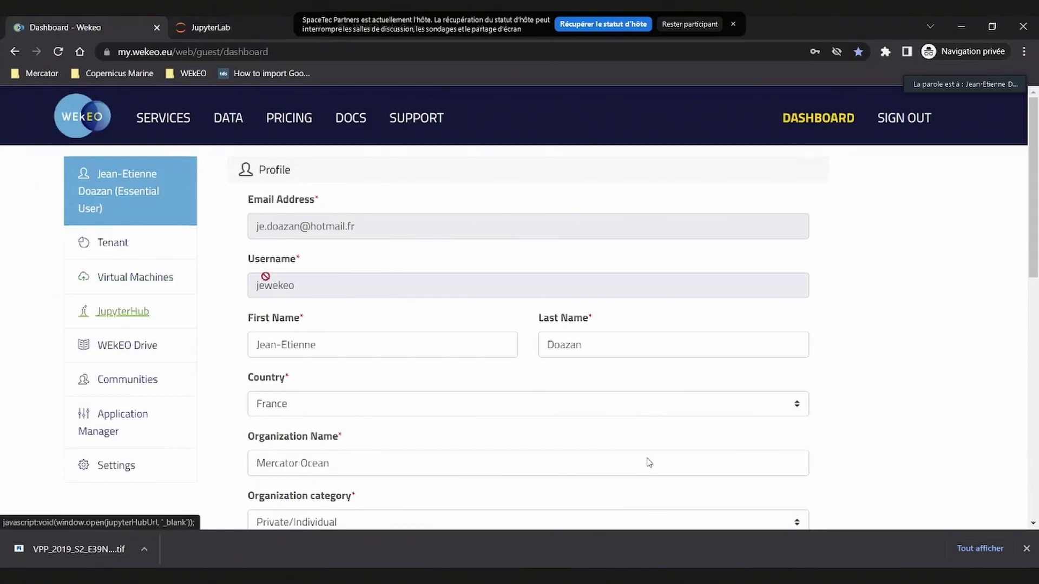
pyautogui.click(235, 25)
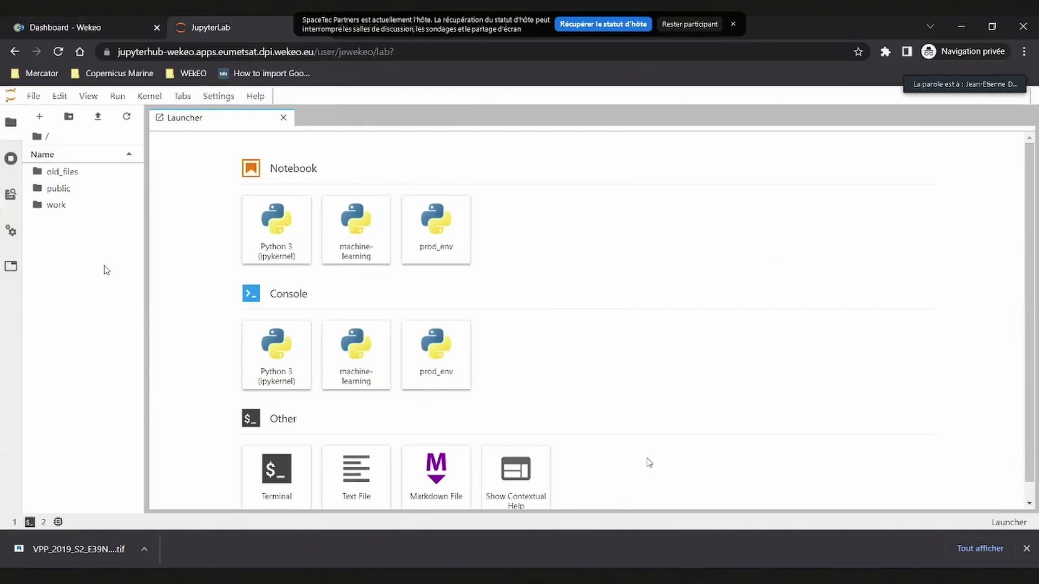
# - Look into the public folder, return to the root and open HRVPP.ipynb from the work folder
pyautogui.doubleClick(76, 195)
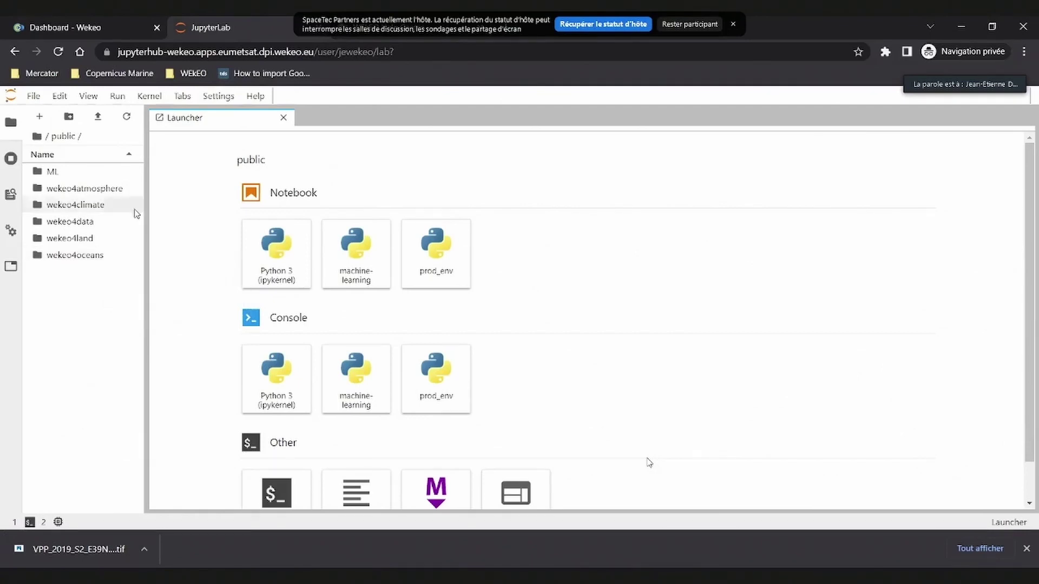
pyautogui.click(38, 139)
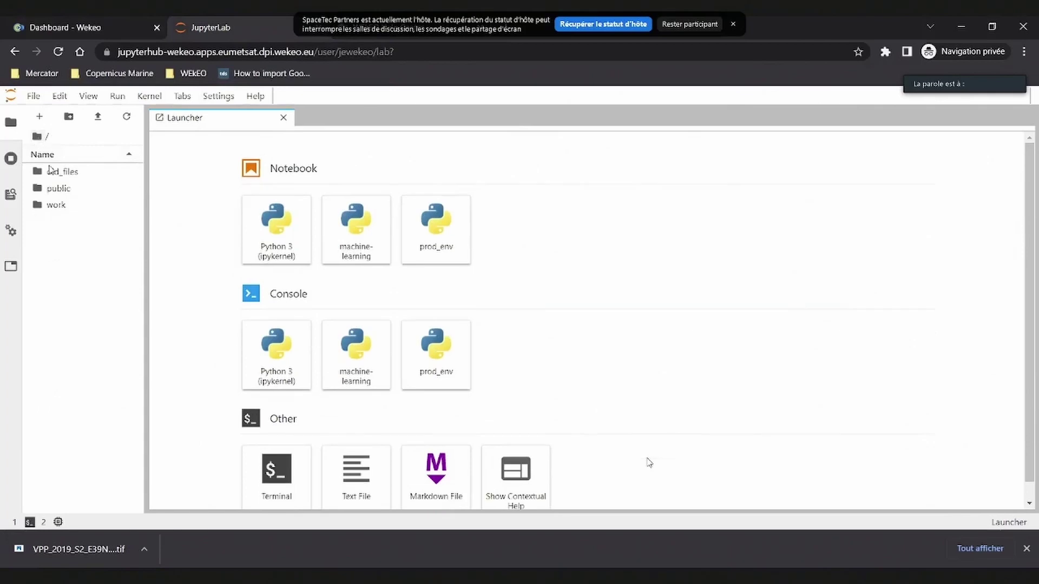
pyautogui.doubleClick(51, 206)
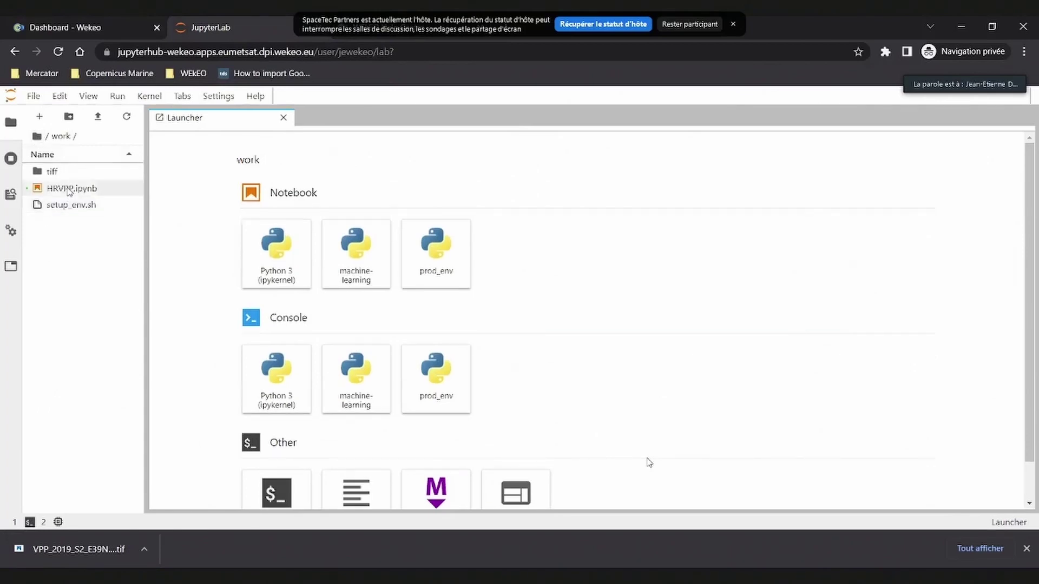
pyautogui.doubleClick(69, 189)
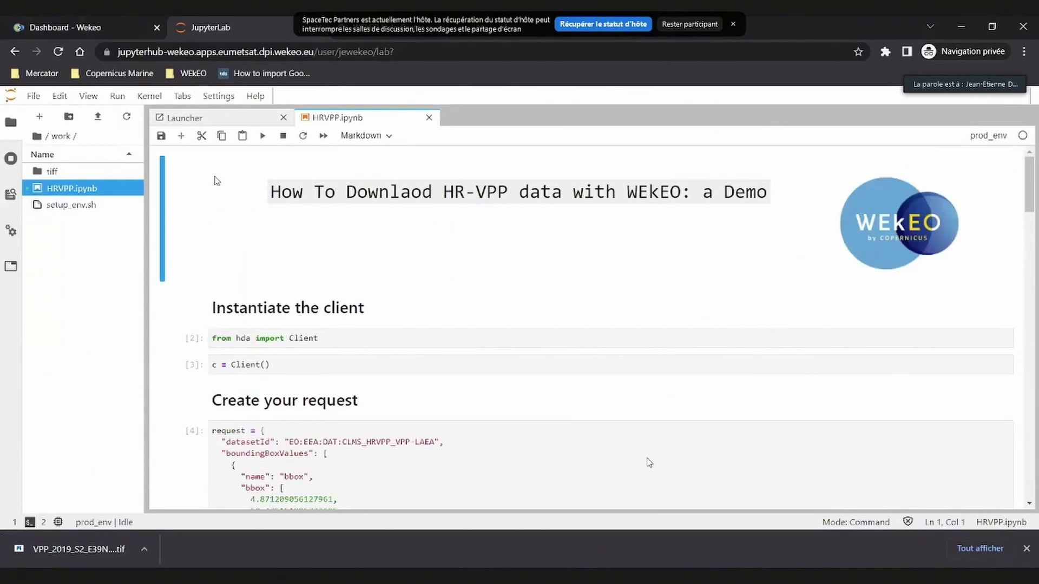
# - Replace the request definition in the notebook's "Create your request" cell with the API request copied from the viewer
pyautogui.scroll(-2, 217, 180)
pyautogui.scroll(2, 217, 180)
pyautogui.scroll(-1, 256, 338)
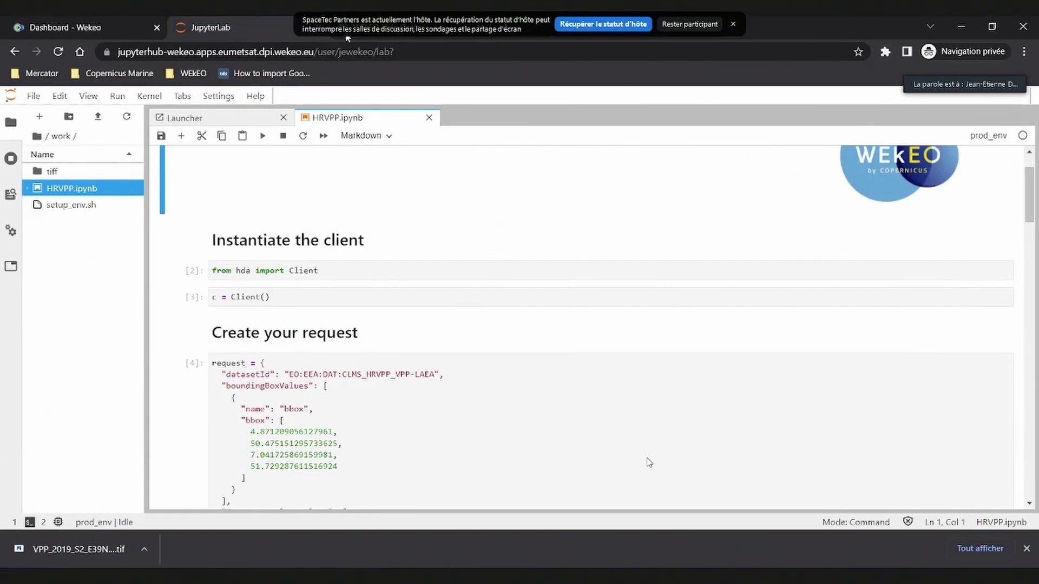
pyautogui.click(87, 25)
pyautogui.click(250, 30)
pyautogui.scroll(-1, 338, 285)
pyautogui.moveTo(260, 296)
pyautogui.mouseDown()
pyautogui.moveTo(323, 351)
pyautogui.moveTo(265, 301)
pyautogui.moveTo(252, 303)
pyautogui.mouseUp()
pyautogui.scroll(-5, 322, 350)
pyautogui.click(252, 303)
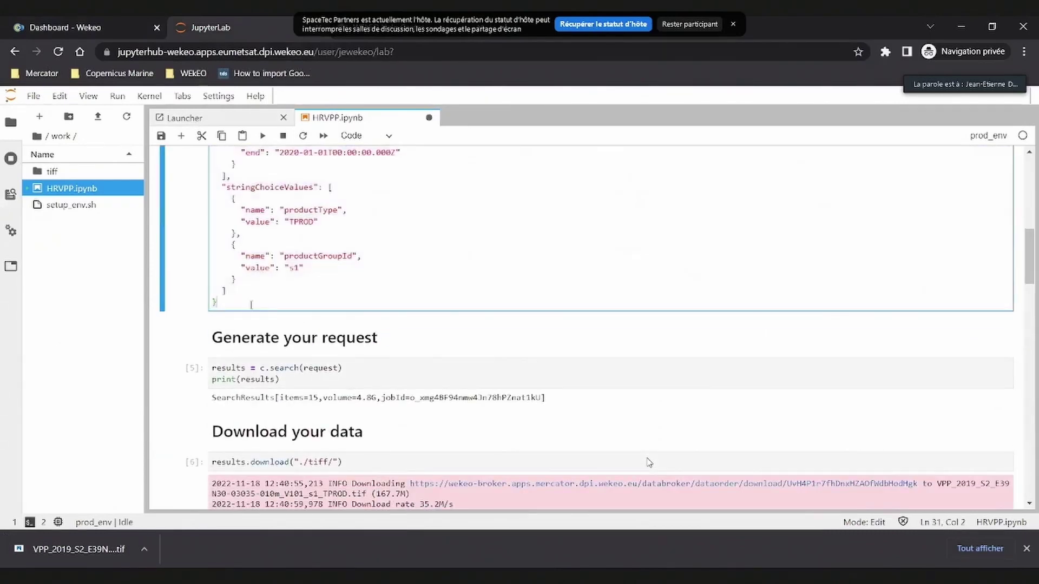
# - Check the pasted request and run the notebook cells from the hda Client import through the c.search(request) cell
pyautogui.scroll(2, 277, 291)
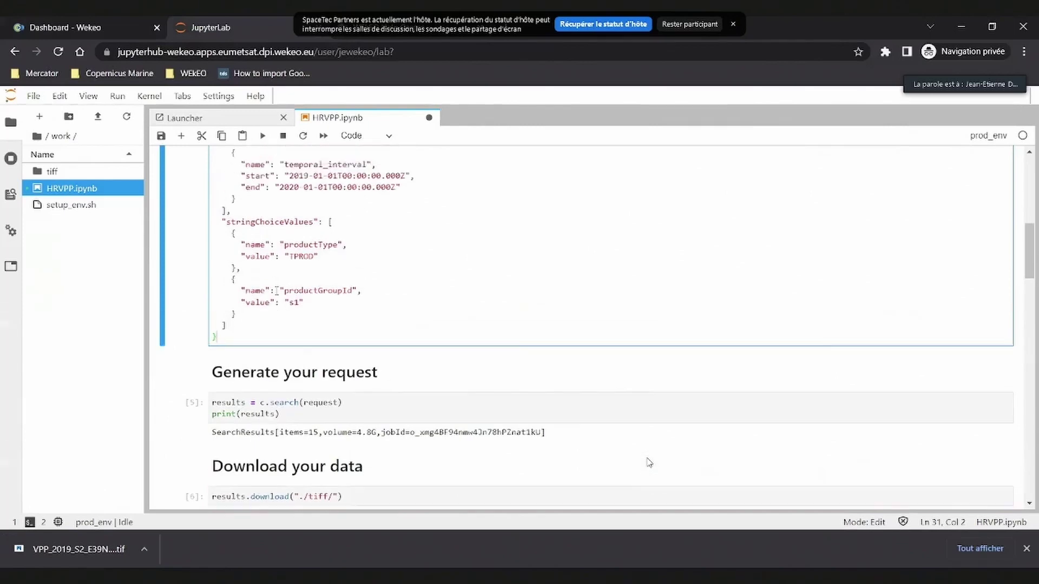
pyautogui.scroll(1, 273, 287)
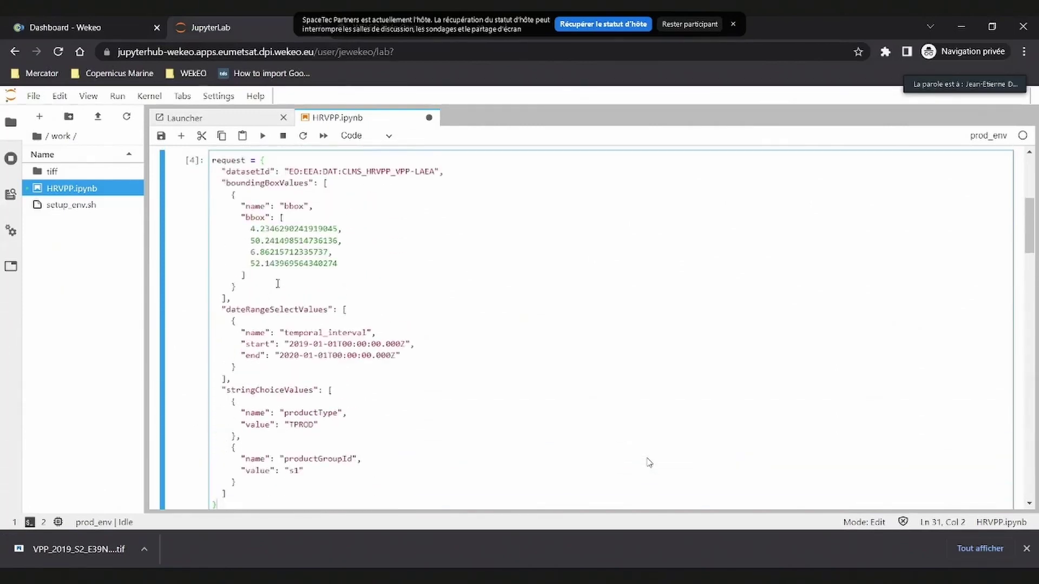
pyautogui.scroll(-1, 265, 277)
pyautogui.scroll(-2, 265, 276)
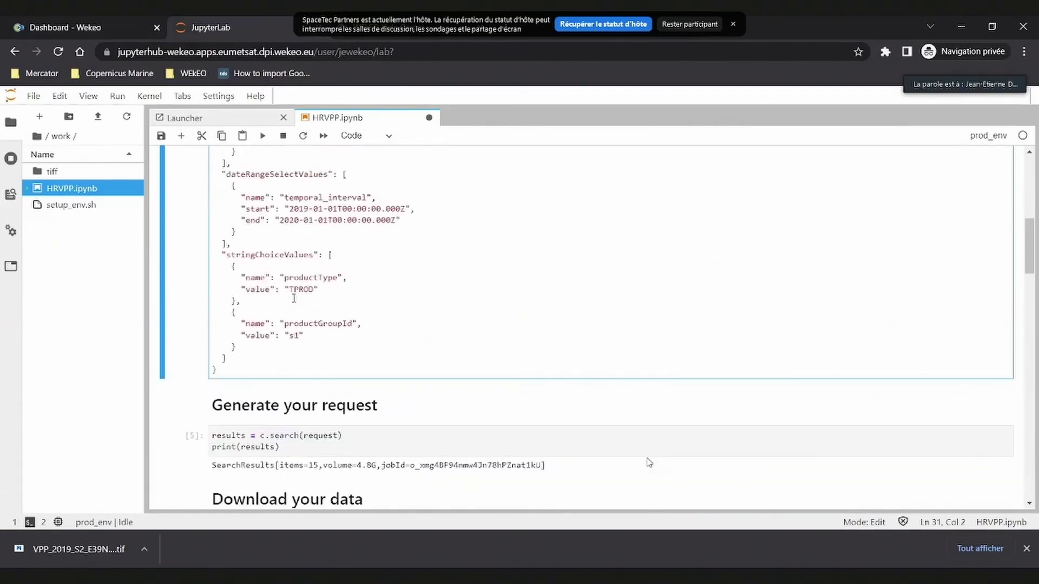
pyautogui.scroll(2, 306, 278)
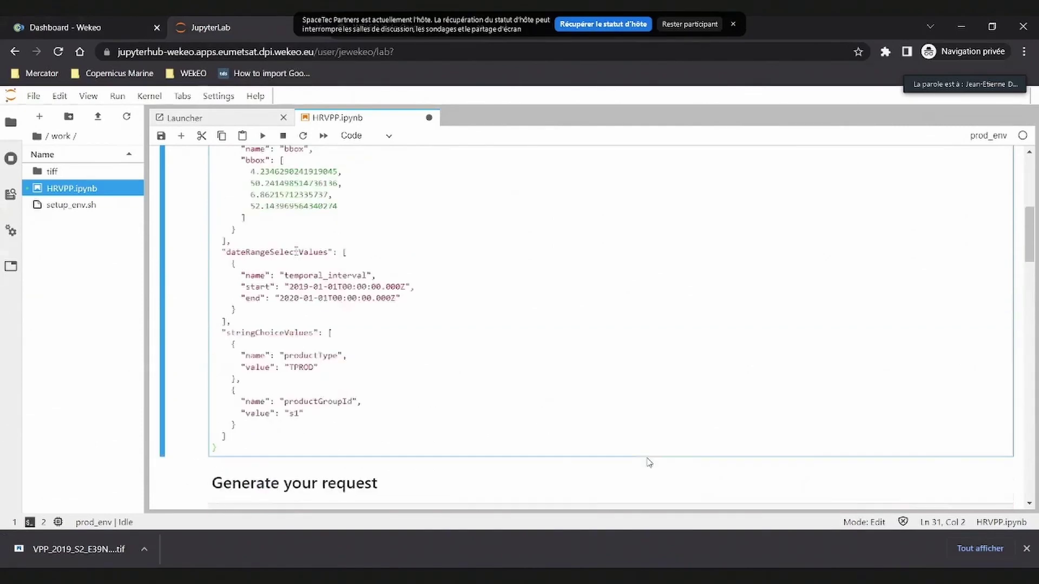
pyautogui.scroll(-2, 314, 303)
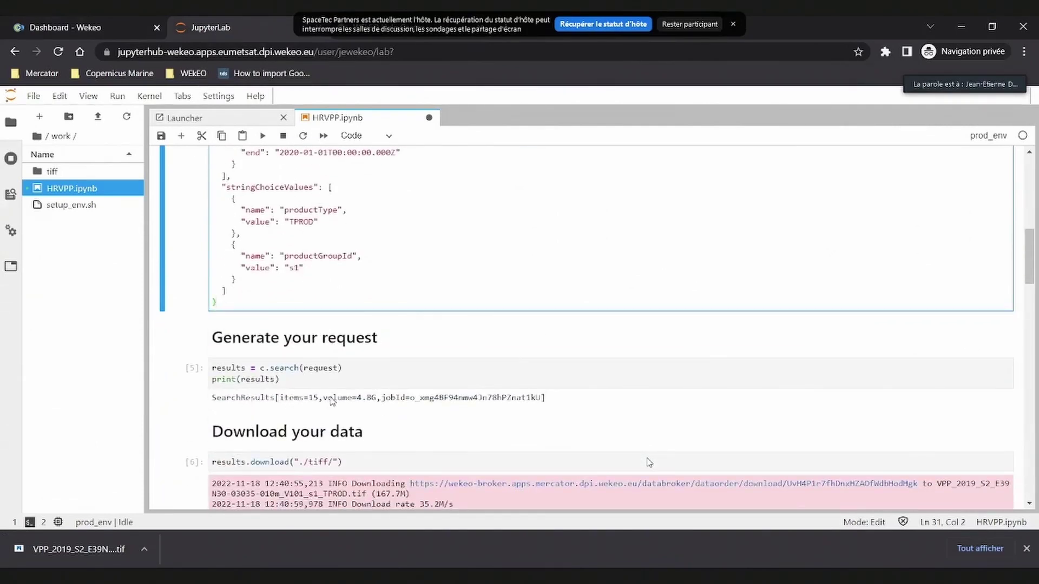
pyautogui.scroll(8, 332, 366)
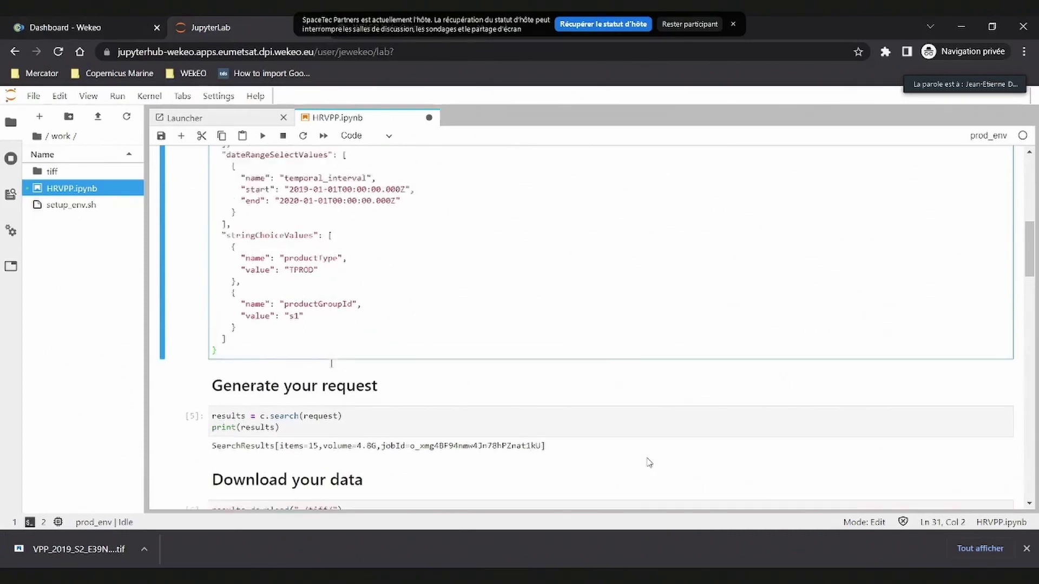
pyautogui.click(355, 275)
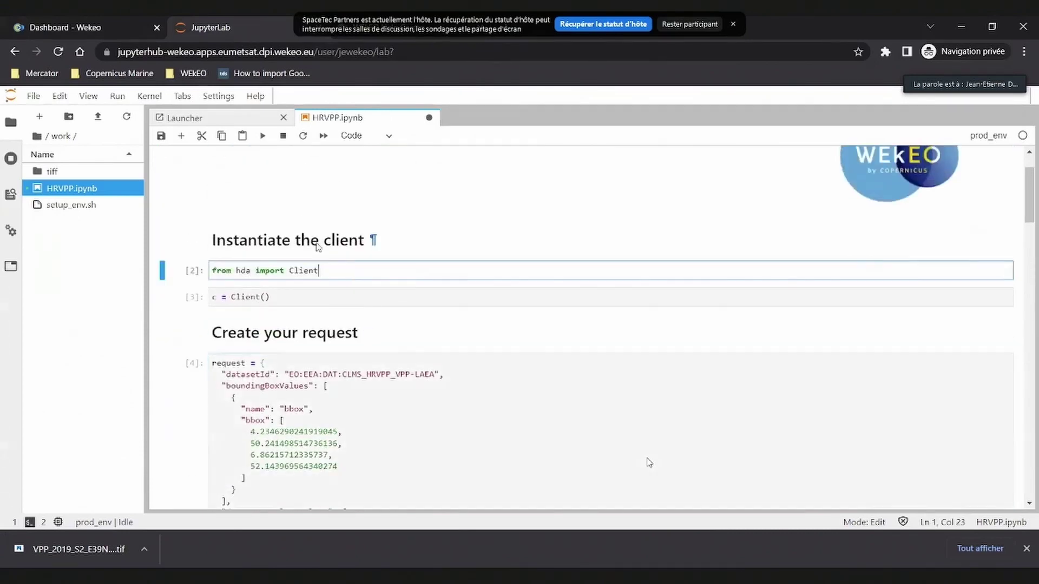
pyautogui.click(262, 136)
pyautogui.click(262, 136)
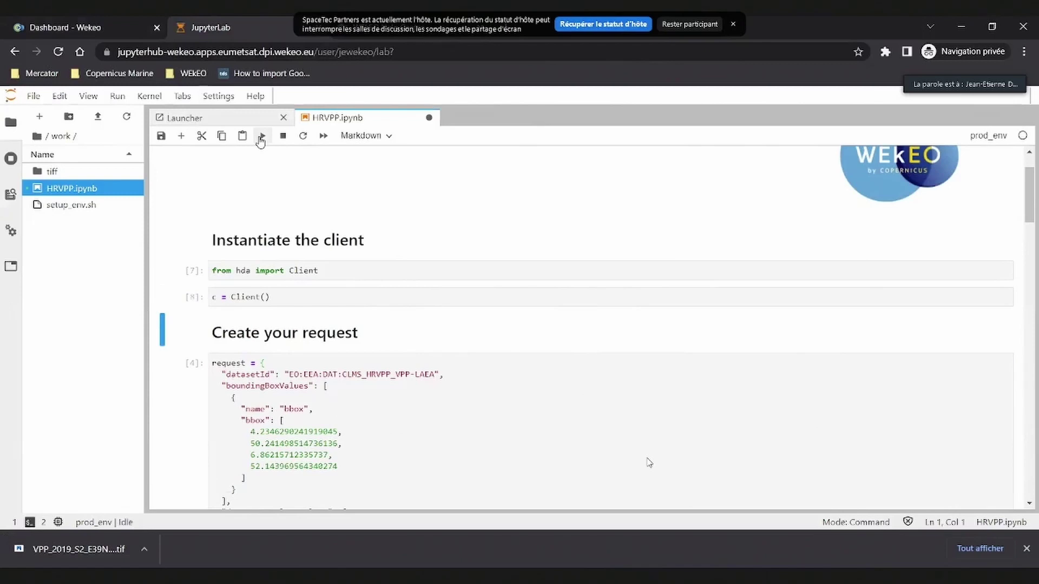
pyautogui.click(262, 136)
pyautogui.click(262, 136)
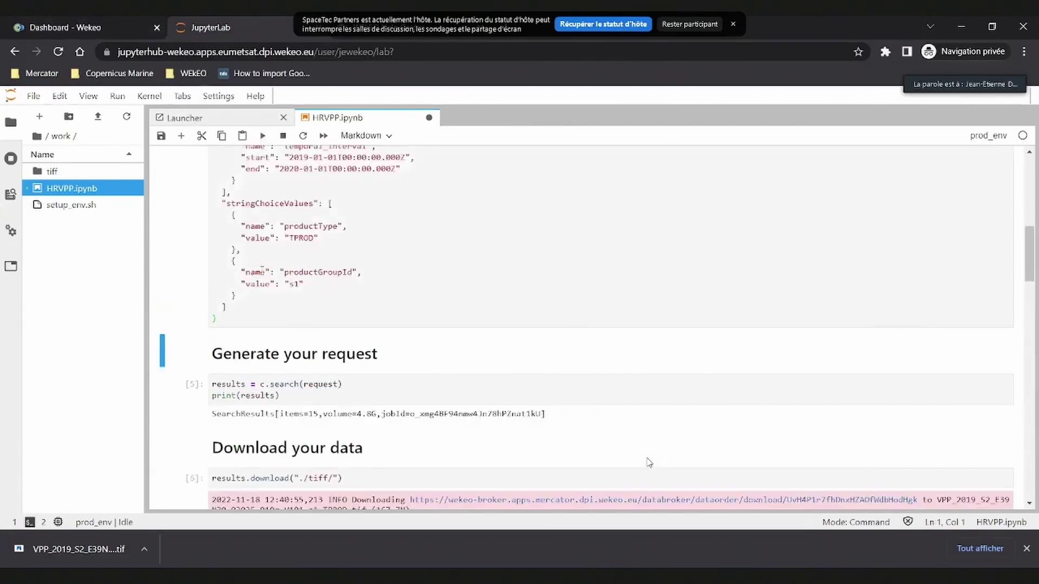
pyautogui.click(313, 383)
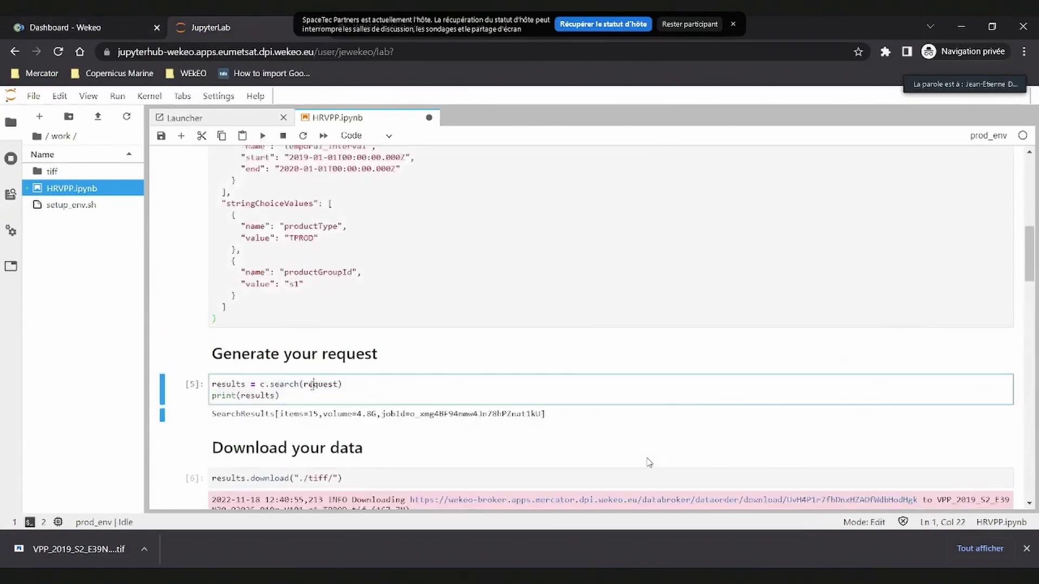
pyautogui.click(261, 135)
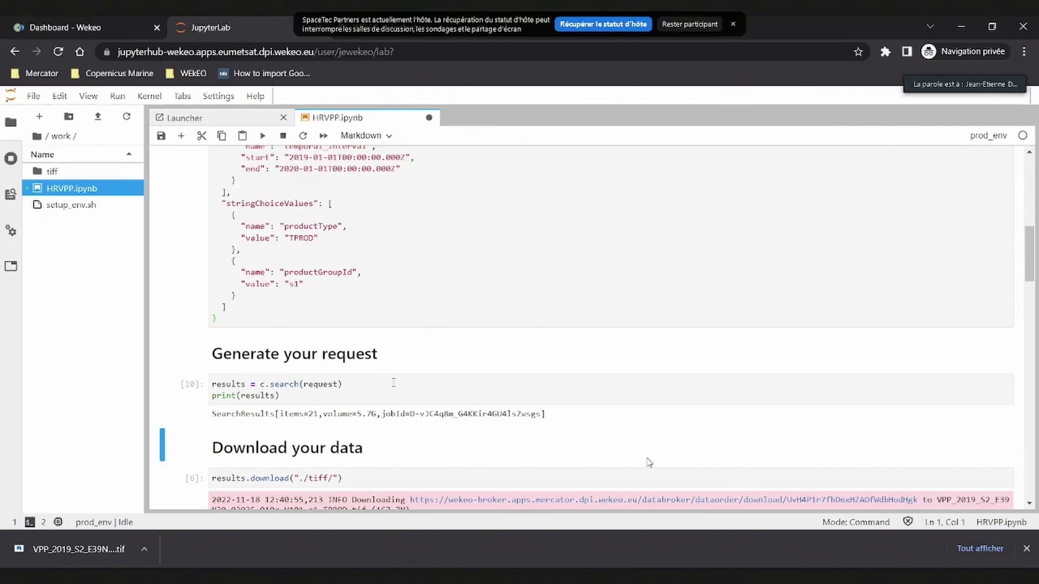
# - Examine the "Download your data" cell and the download log beneath it
pyautogui.scroll(-1, 394, 383)
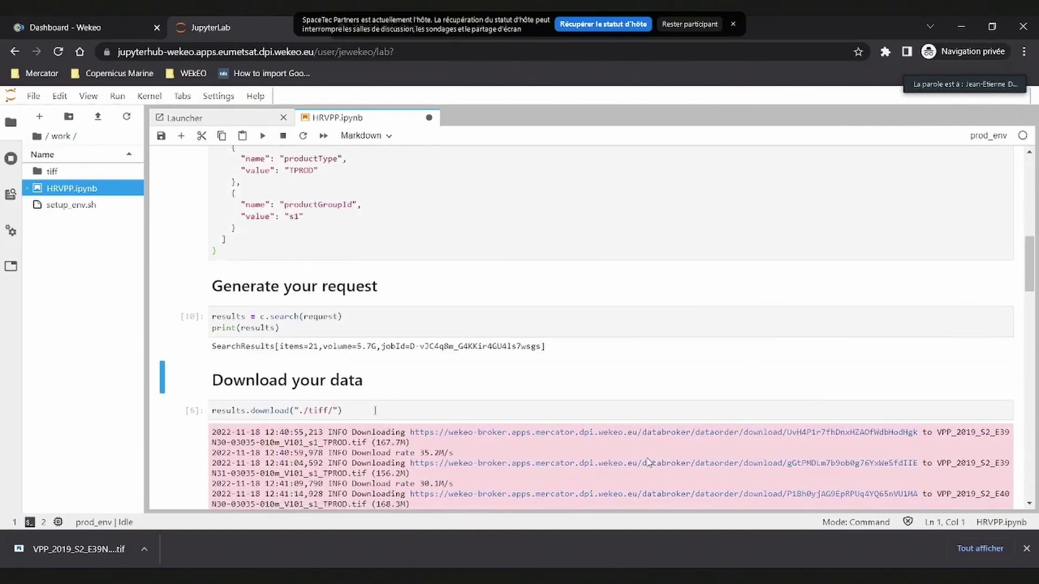
pyautogui.scroll(-1, 374, 410)
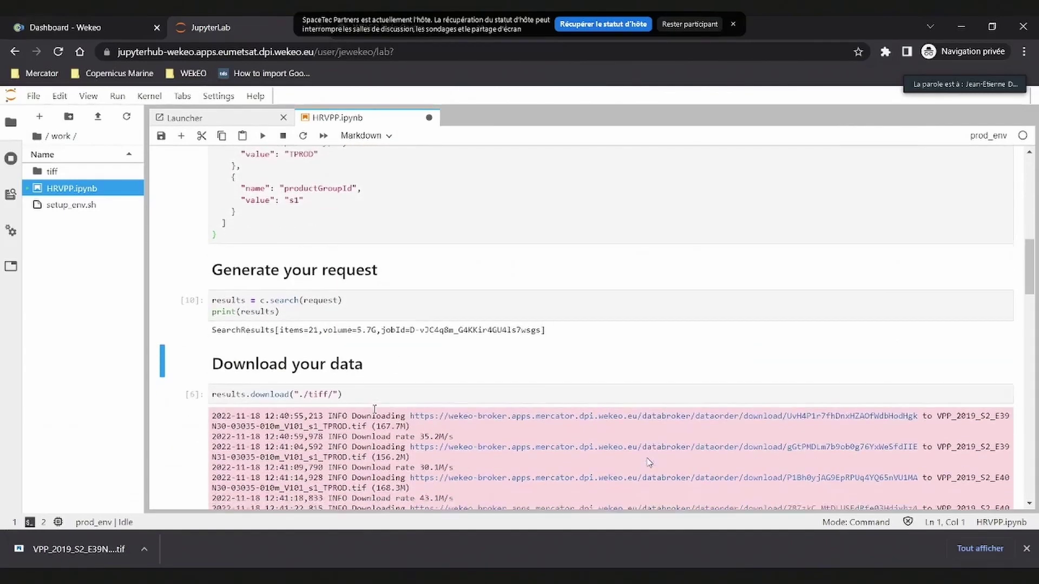
pyautogui.scroll(-1, 374, 413)
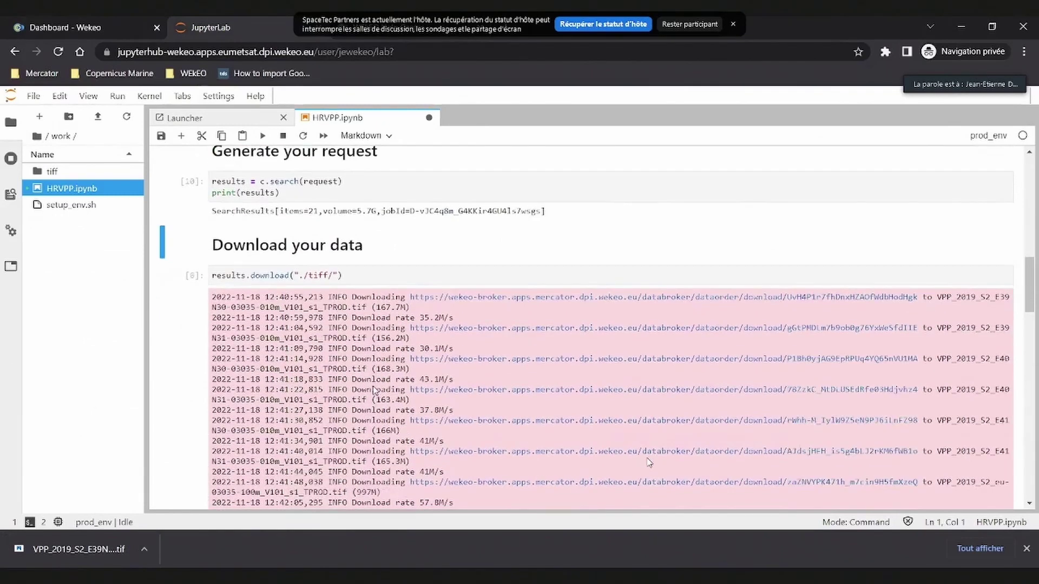
pyautogui.scroll(-1, 374, 390)
pyautogui.scroll(-1, 375, 389)
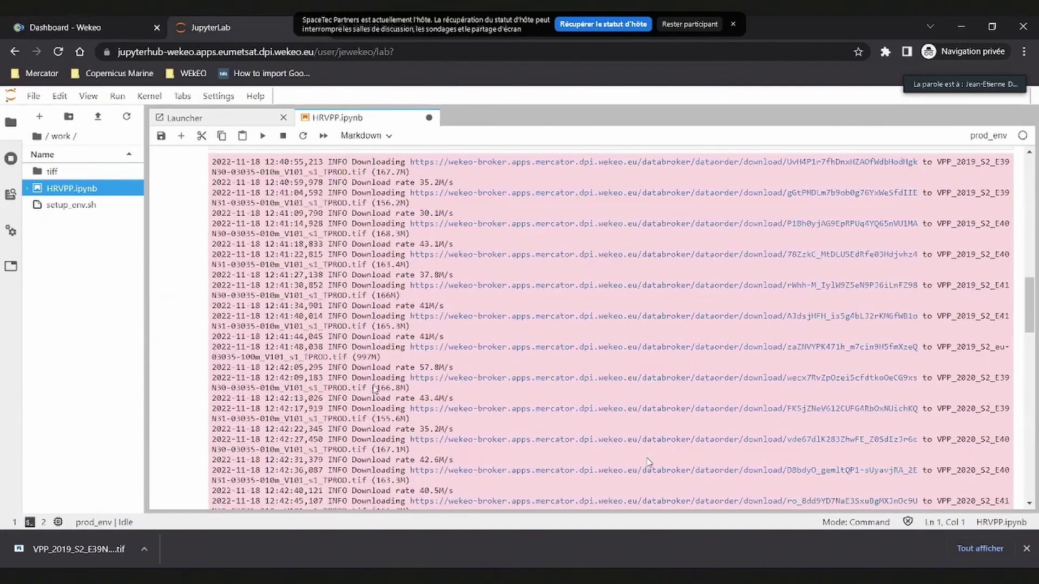
pyautogui.scroll(-3, 375, 389)
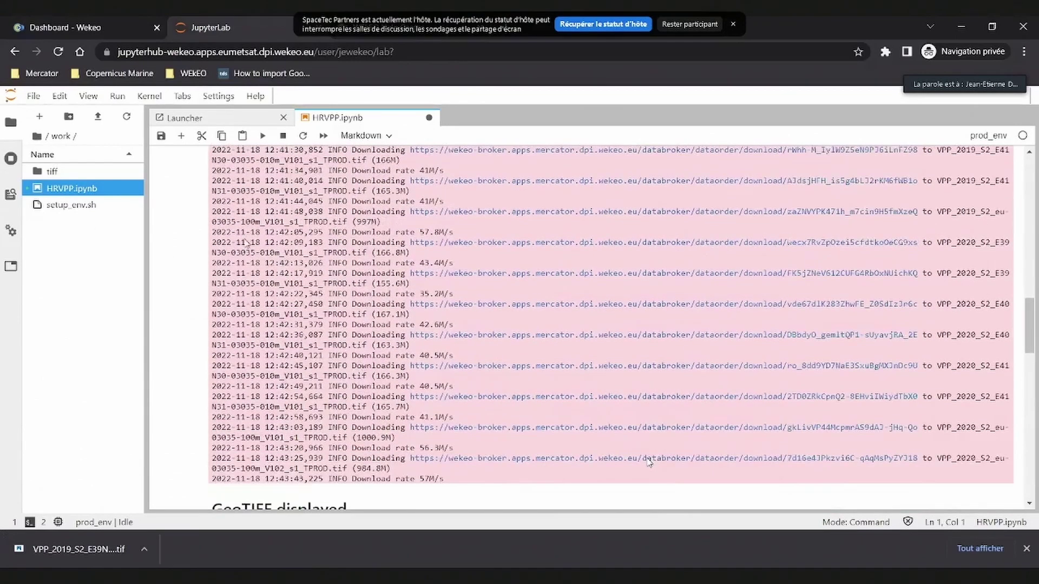
pyautogui.scroll(5, 649, 463)
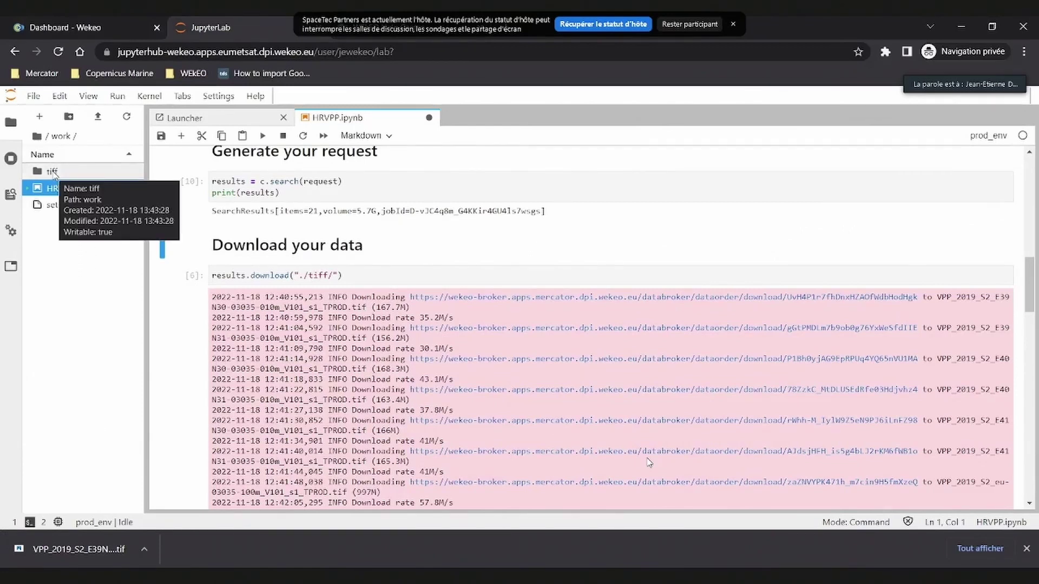
# - Open the tiff folder and widen the file browser to show the full GeoTIFF file names
pyautogui.doubleClick(52, 171)
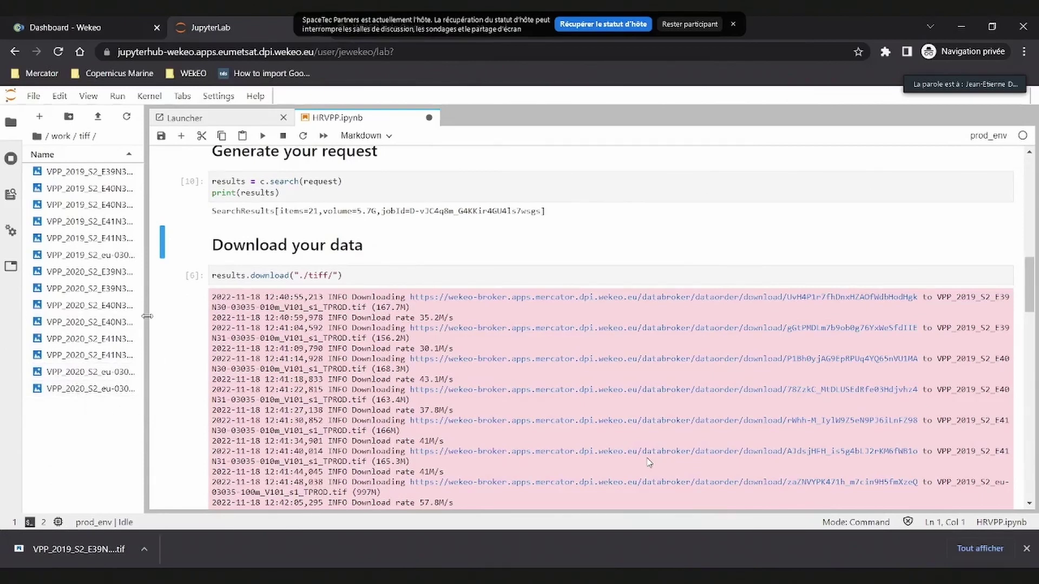
pyautogui.moveTo(147, 317); pyautogui.dragTo(354, 318)
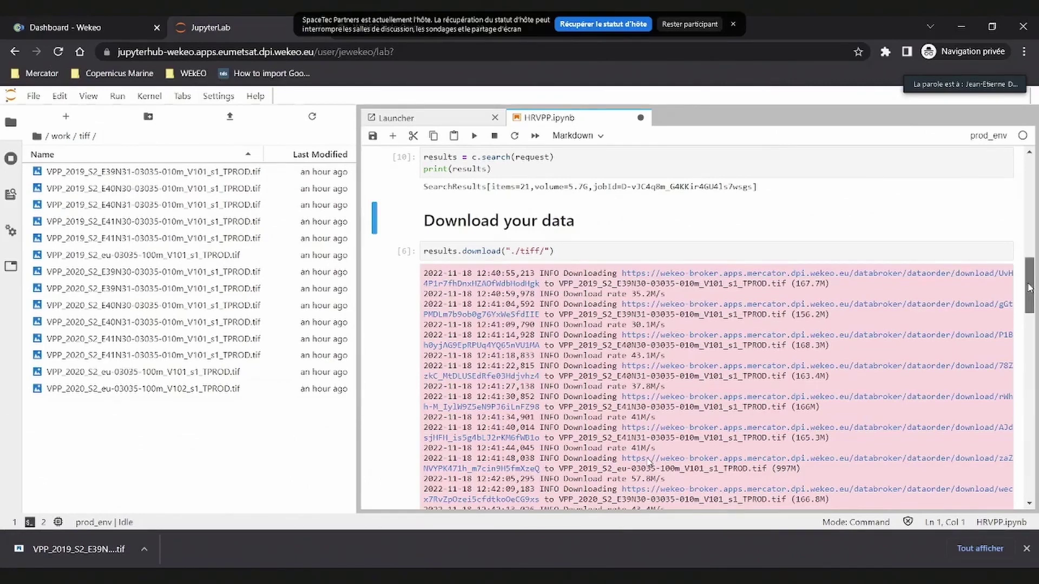
# - Review the plotted VPP_2019_S2_E39N30 total productivity GeoTIFF further down the notebook and save HRVPP.ipynb
pyautogui.moveTo(1029, 288); pyautogui.dragTo(1030, 419)
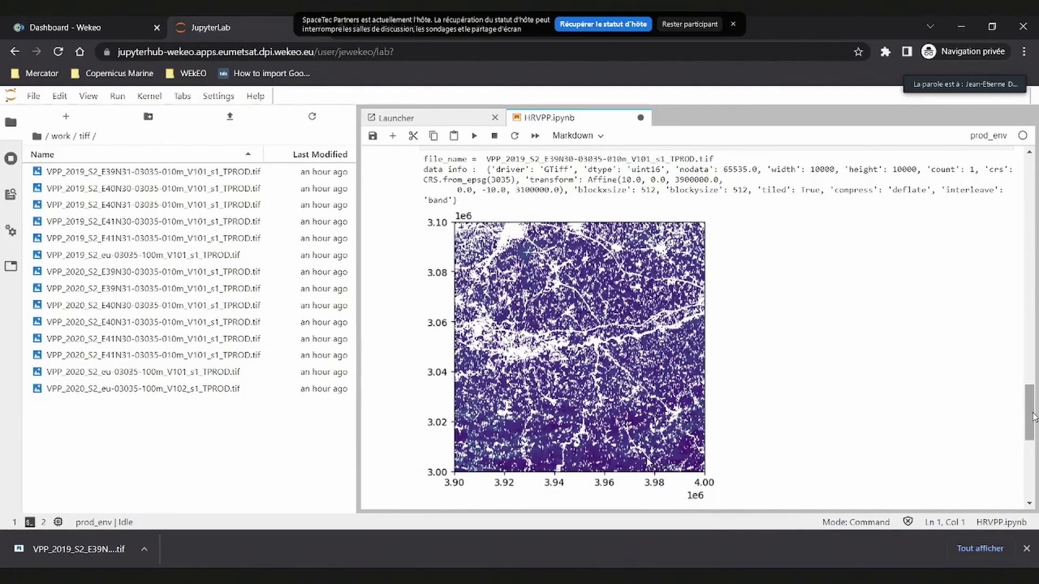
pyautogui.hotkey('ctrl', 's')
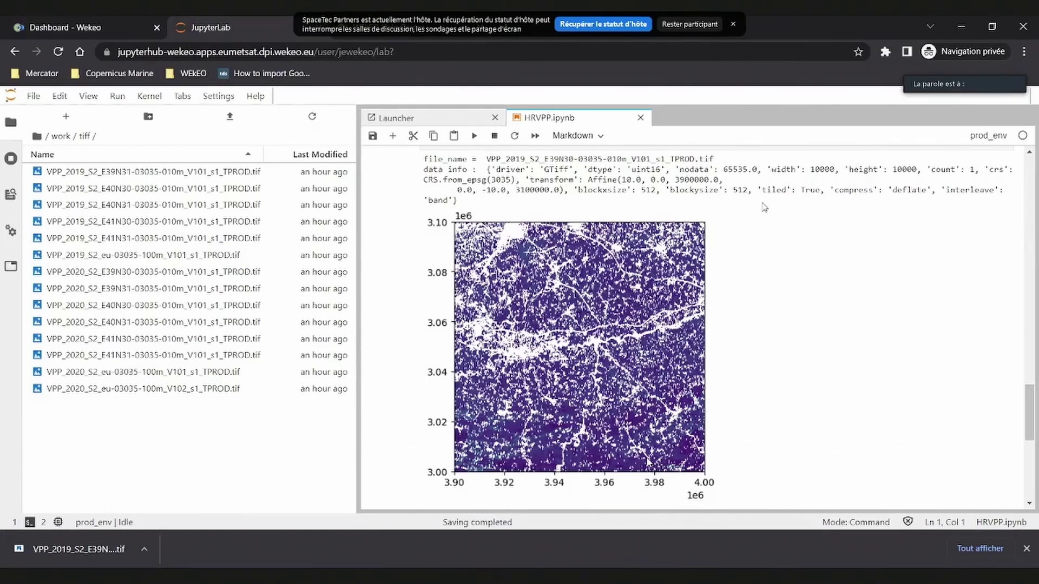
# - Go back to the WEkEO data viewer and search the support chat's help articles for "hda api"
pyautogui.click(52, 25)
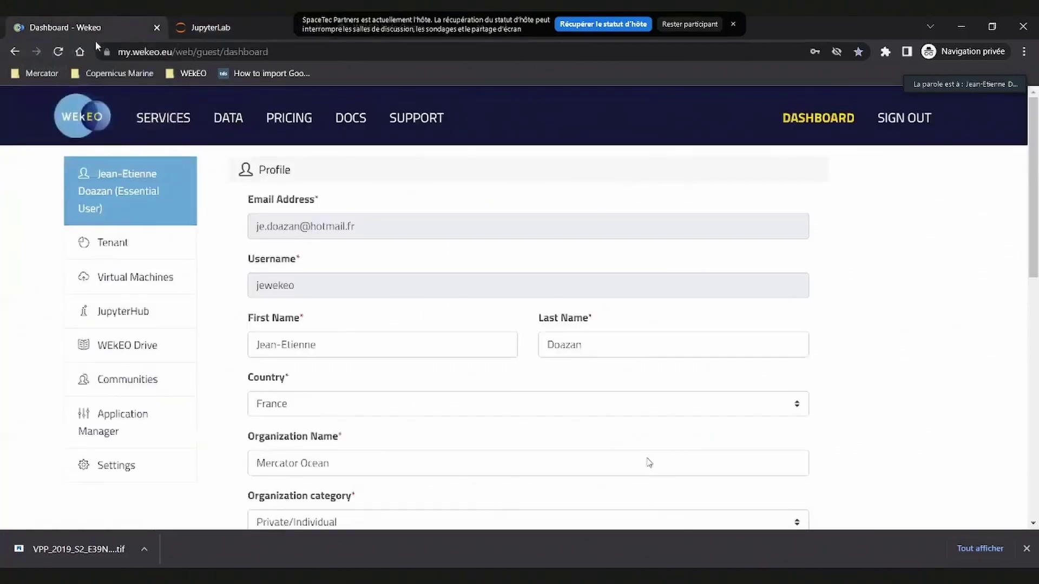
pyautogui.click(226, 122)
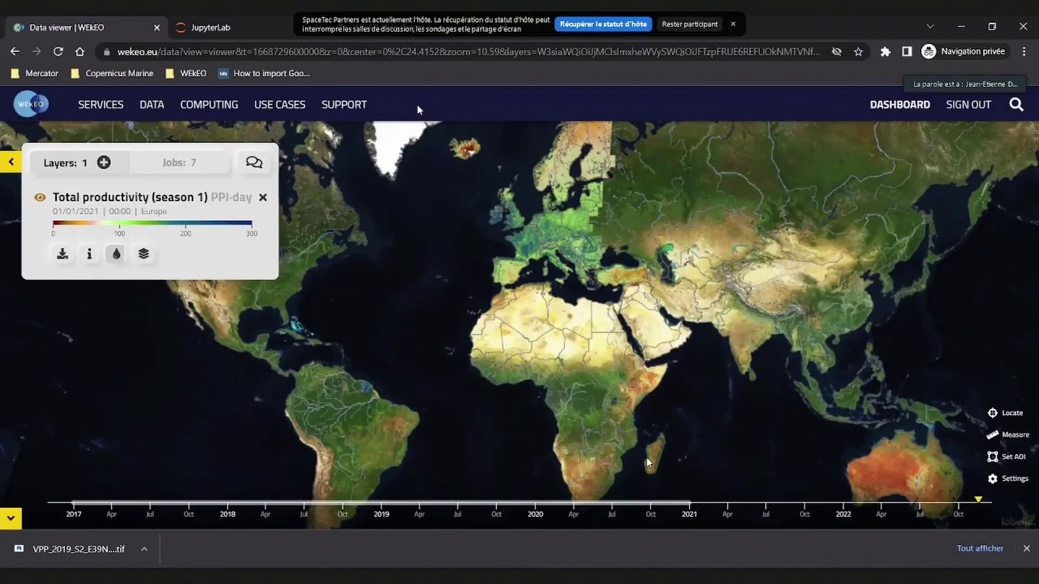
pyautogui.click(254, 165)
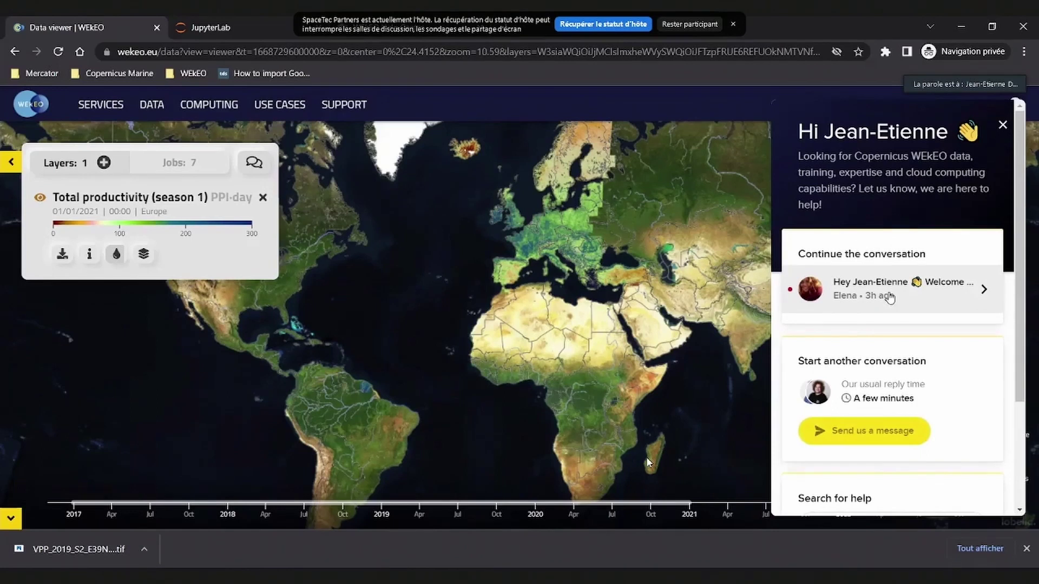
pyautogui.scroll(-3, 879, 335)
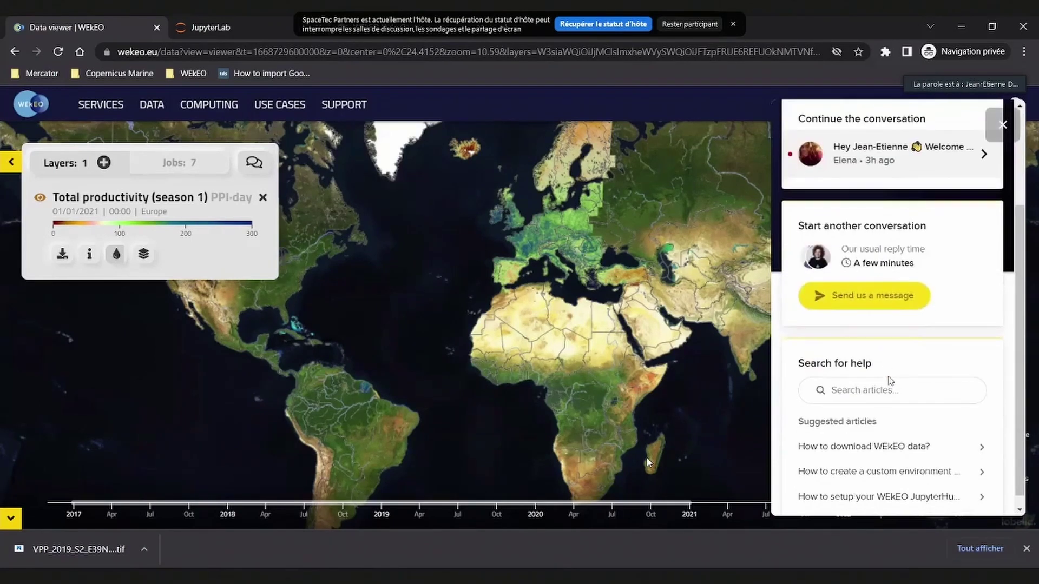
pyautogui.scroll(-1, 882, 386)
pyautogui.click(882, 379)
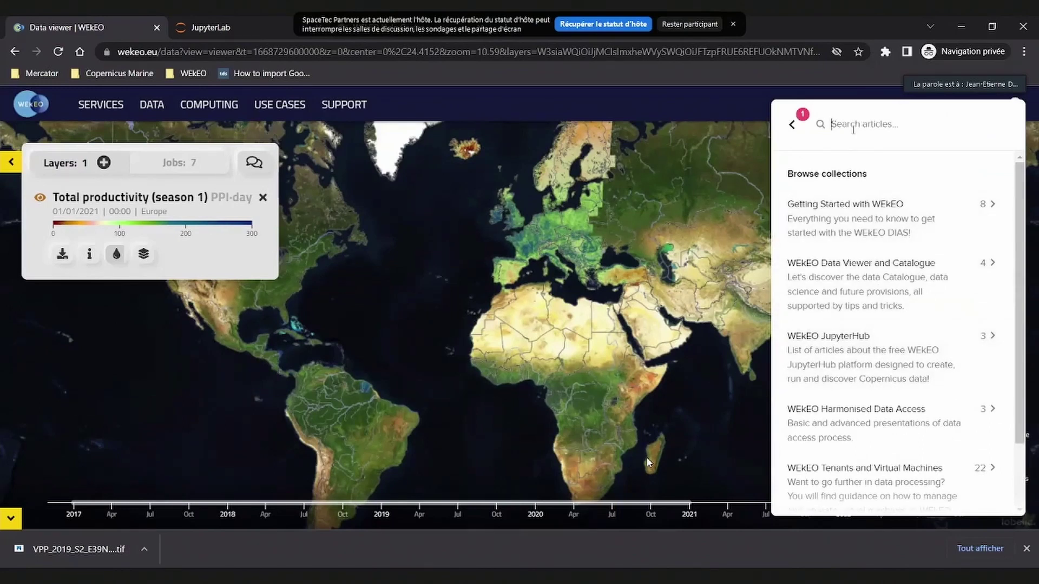
pyautogui.write('hda api')
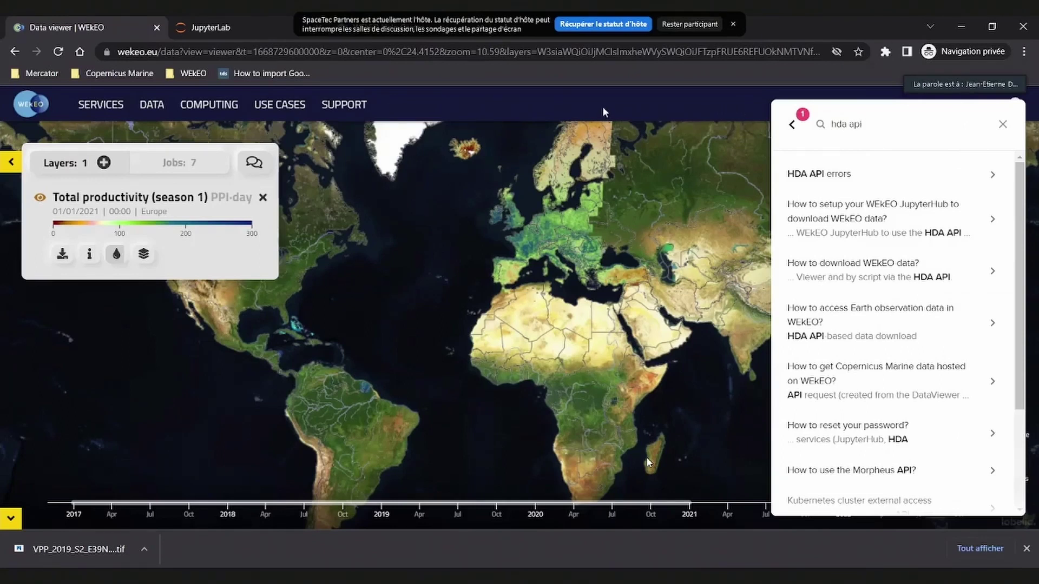
# - Open the Jupyter training material offered under Free cloud computing on WEkEO's Computing page
pyautogui.click(213, 106)
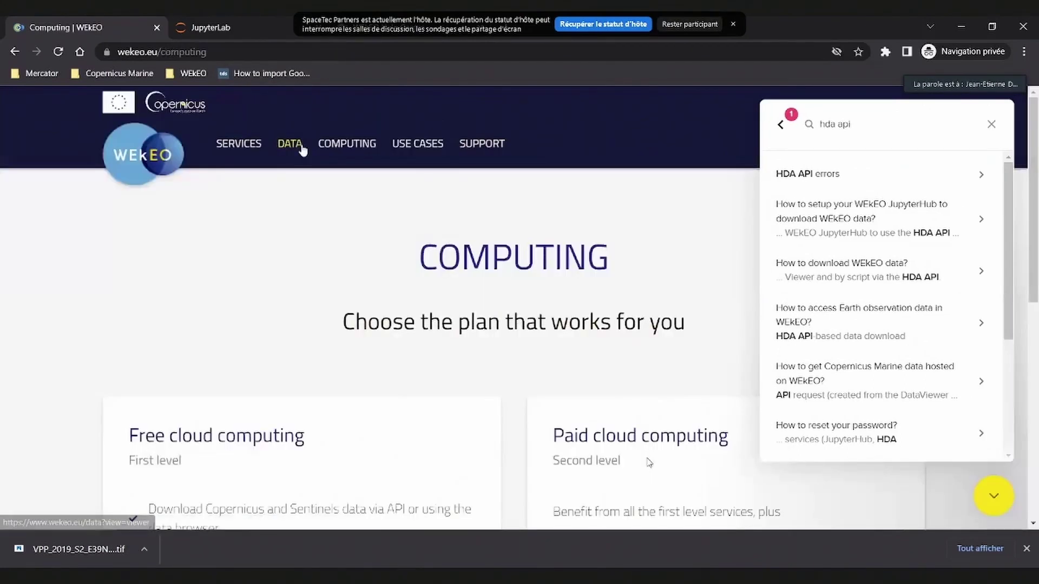
pyautogui.scroll(-2, 308, 186)
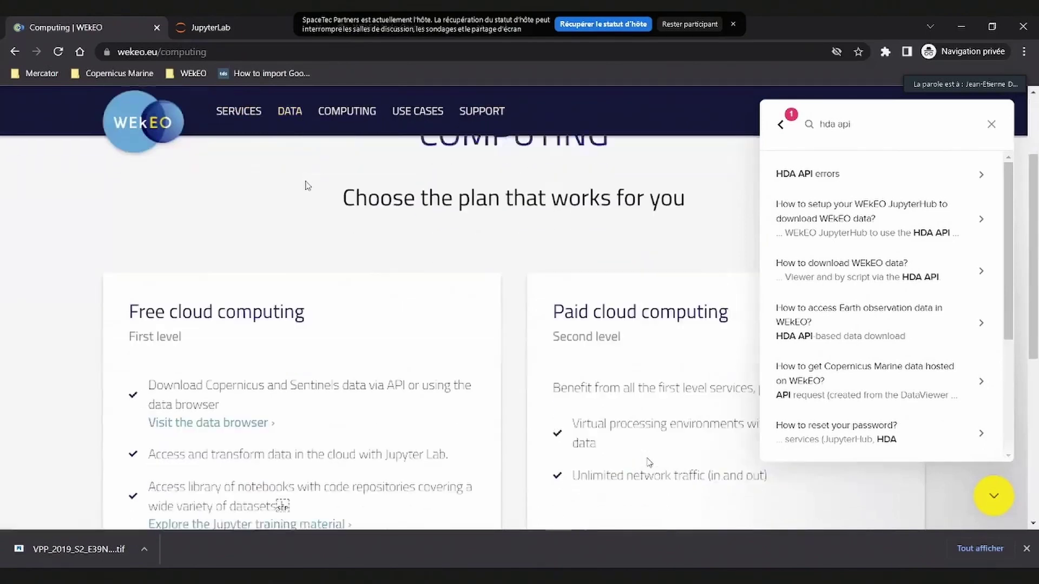
pyautogui.scroll(-1, 287, 204)
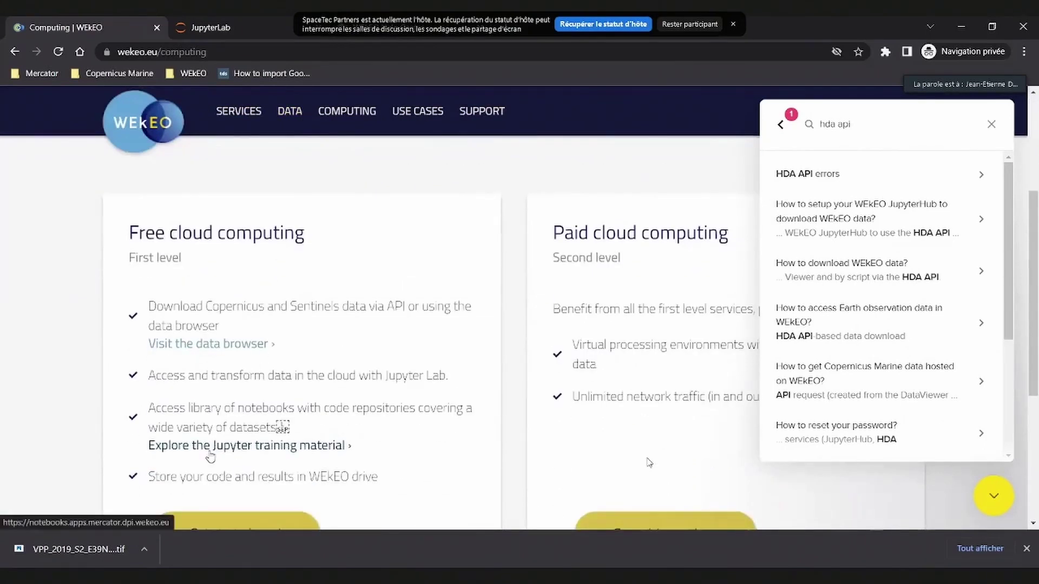
pyautogui.click(210, 452)
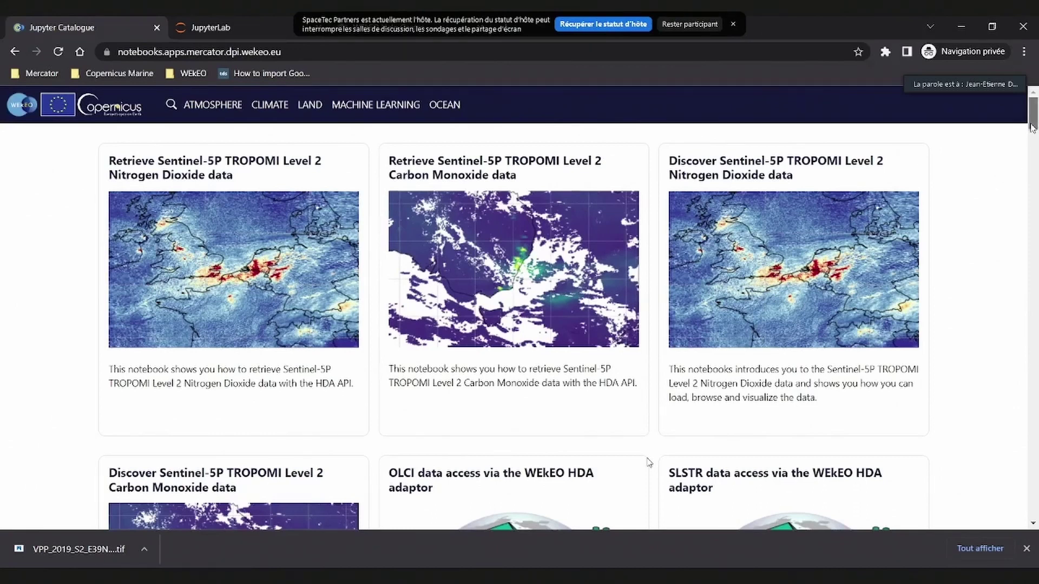
# - Browse the Jupyter Catalogue and filter its notebooks to the land domain
pyautogui.moveTo(1032, 123); pyautogui.dragTo(1032, 137)
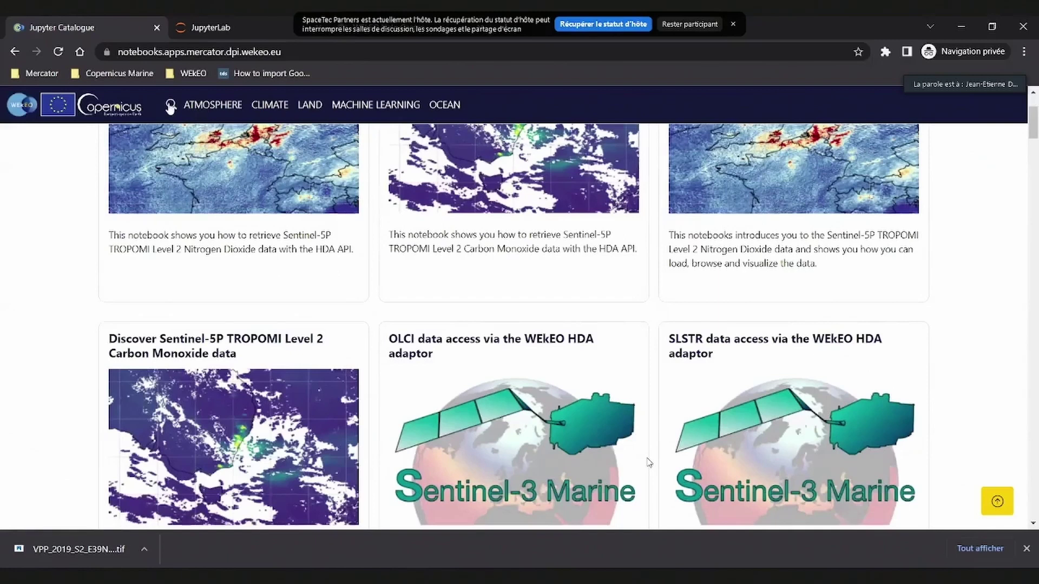
pyautogui.click(308, 108)
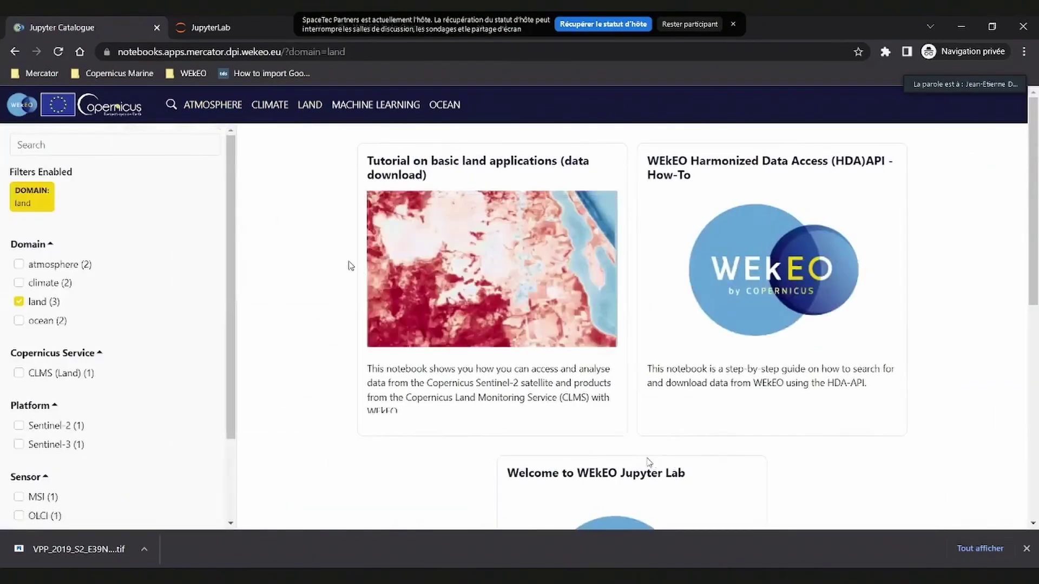
pyautogui.scroll(-1, 301, 271)
pyautogui.scroll(1, 314, 249)
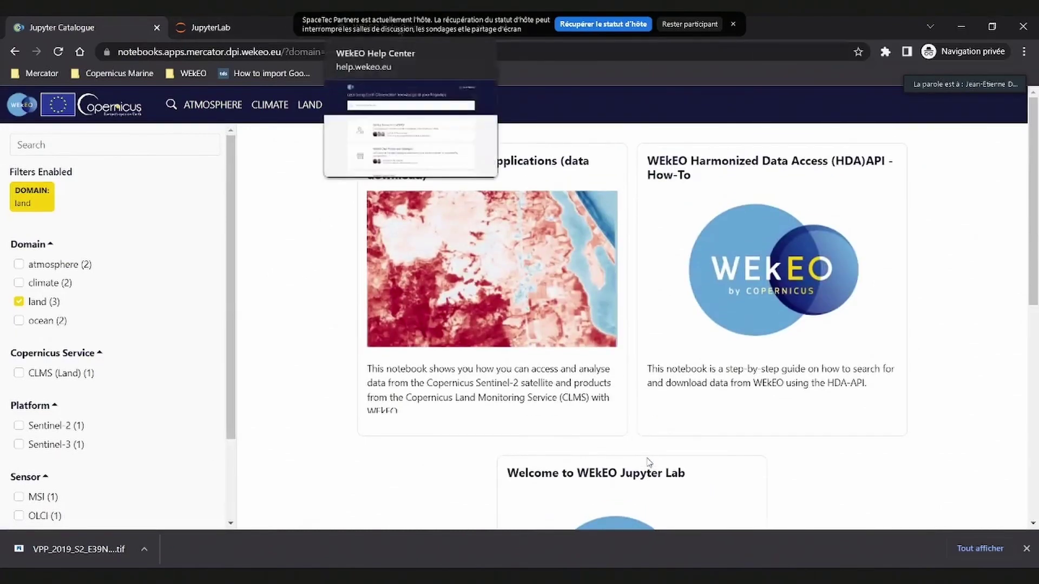
# - Switch to the WEkEO Help Center and look through its article collections
pyautogui.click(368, 27)
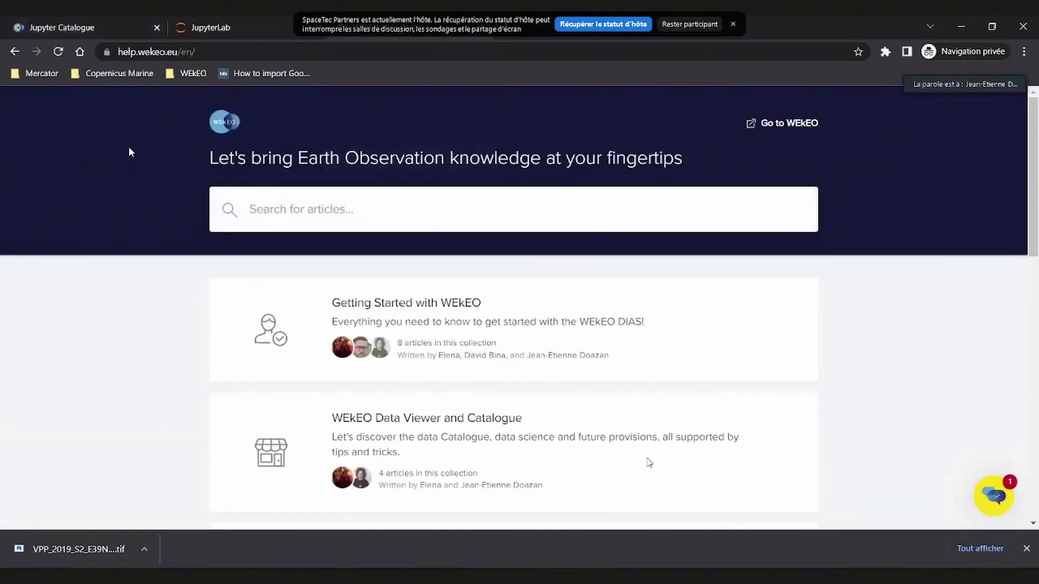
pyautogui.scroll(-1, 669, 329)
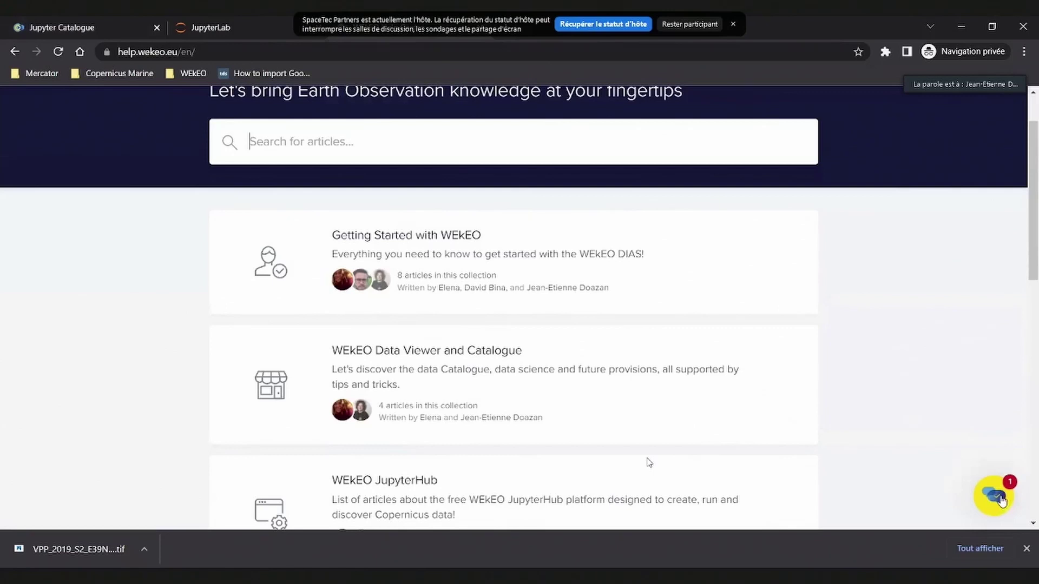